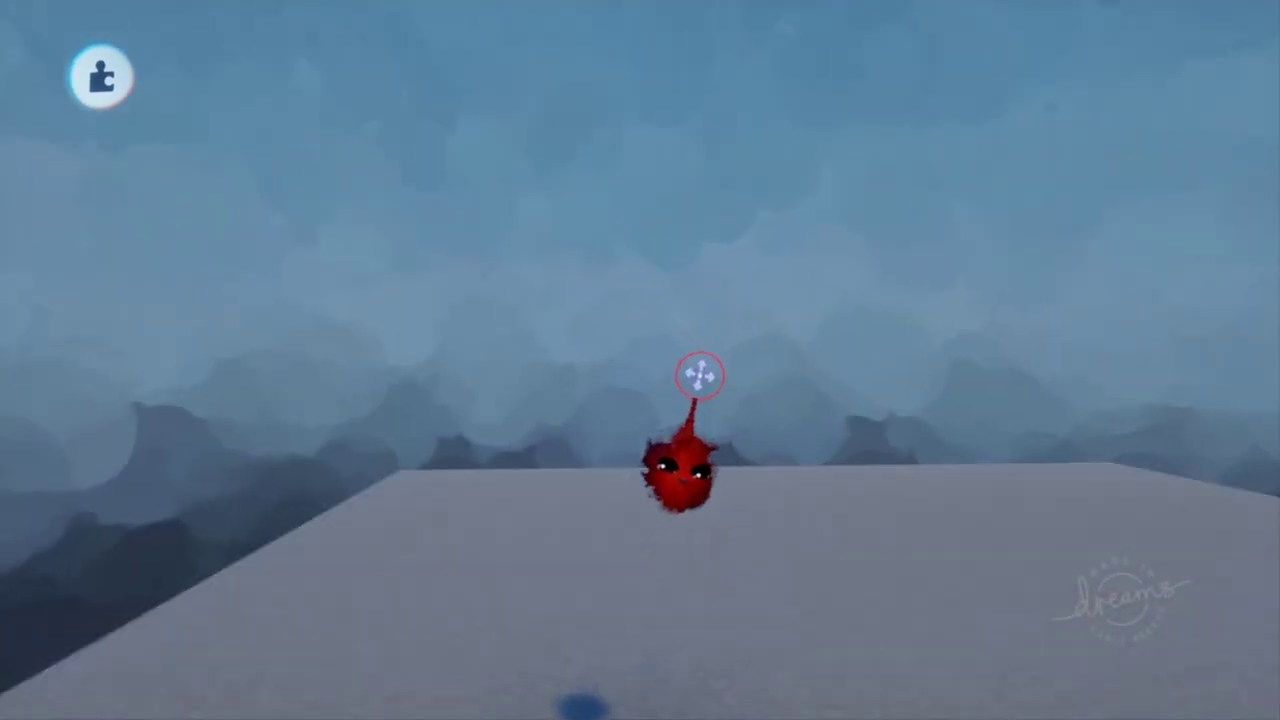
- Enter Paint Mode and choose the Scribble stroke as the fleck to paint with
key(Escape)
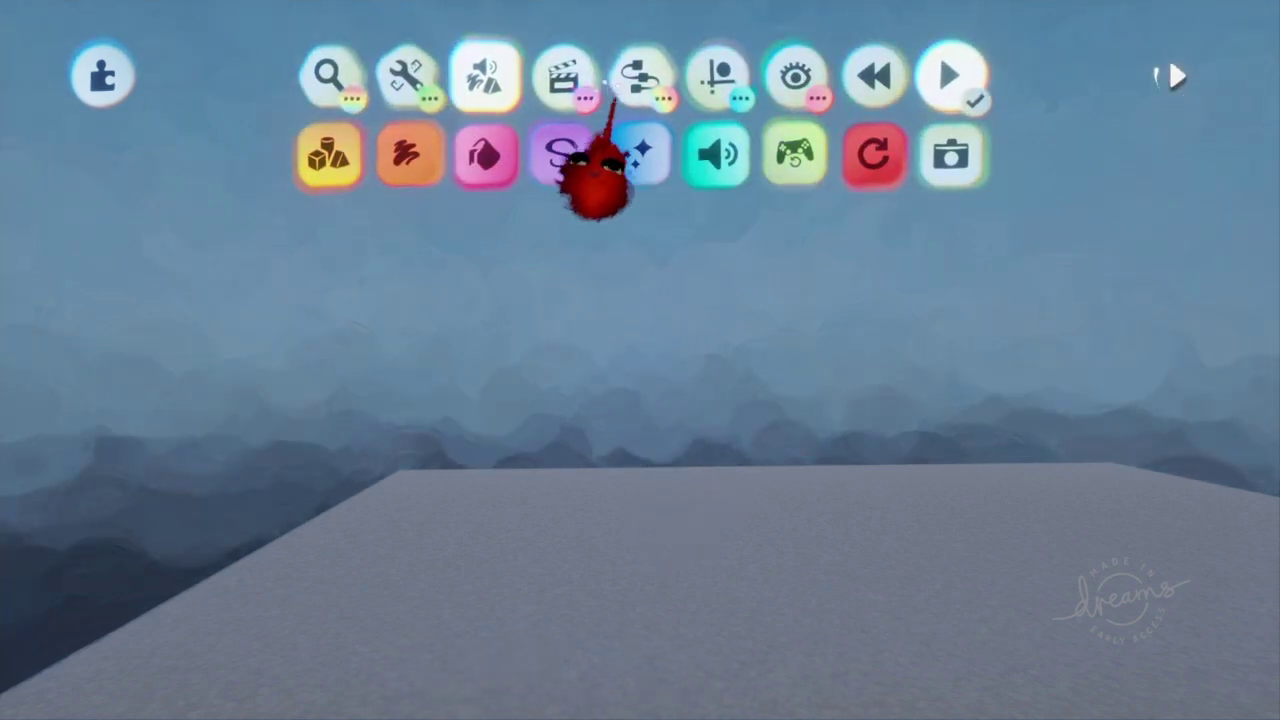
click(423, 173)
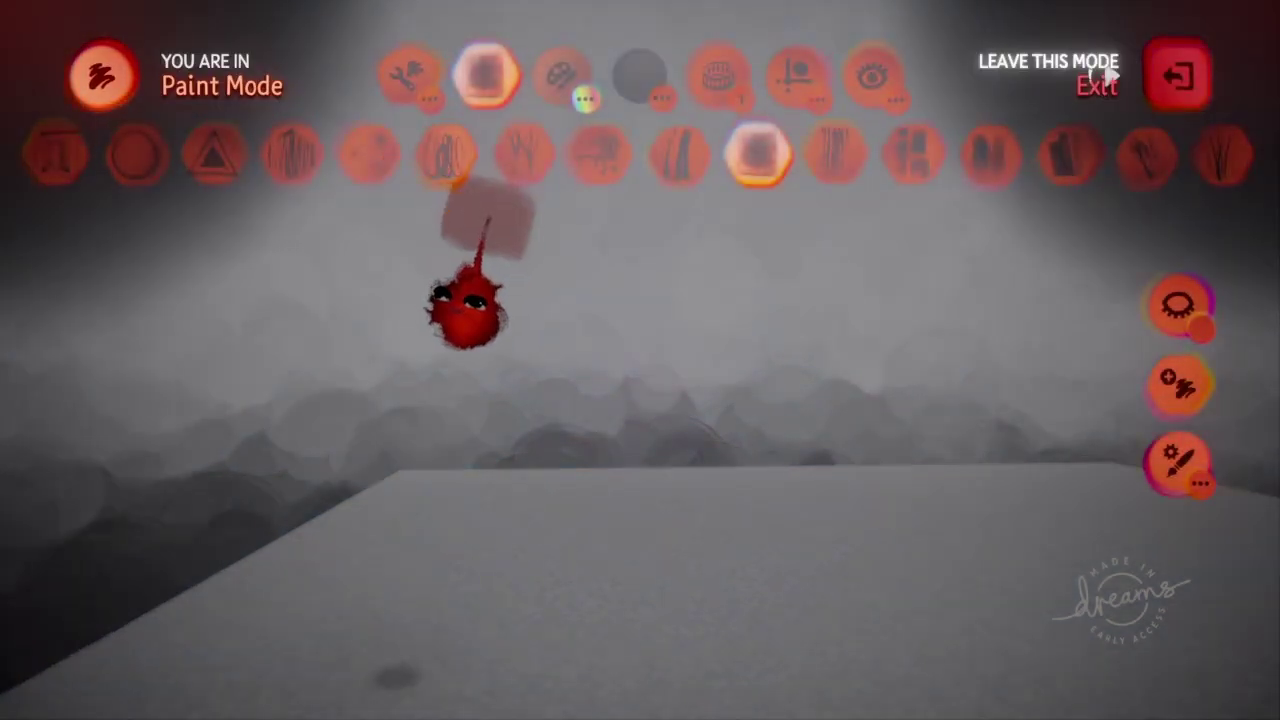
mouse_move(912, 155)
mouse_down()
mouse_move(430, 145)
mouse_move(1107, 153)
mouse_up()
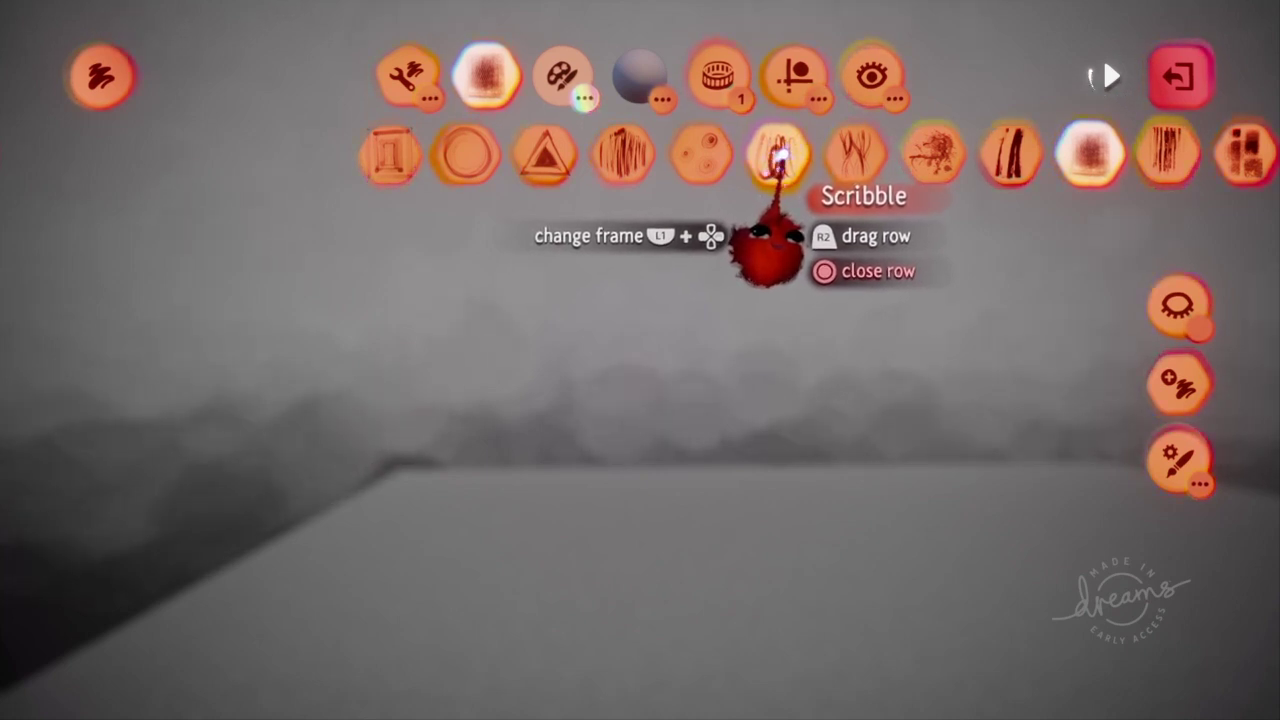
click(780, 155)
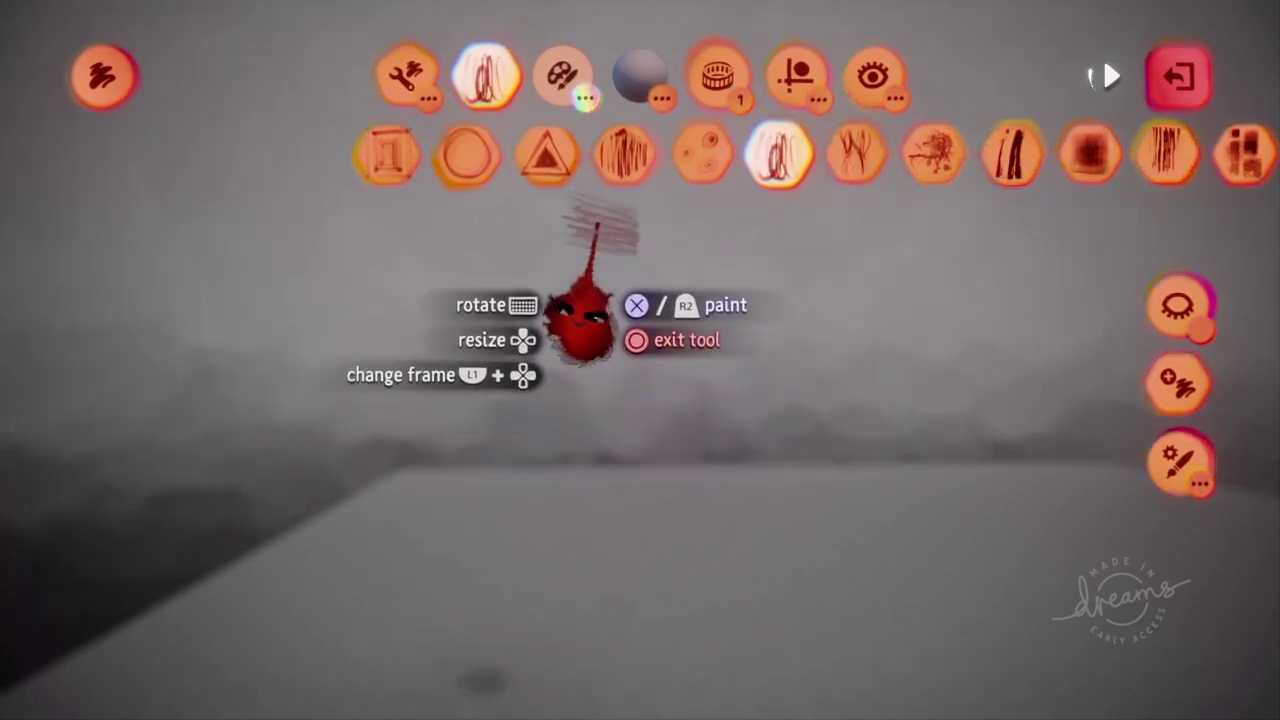
- Choose the pencil tool for smearing continuous strokes of paint
click(562, 90)
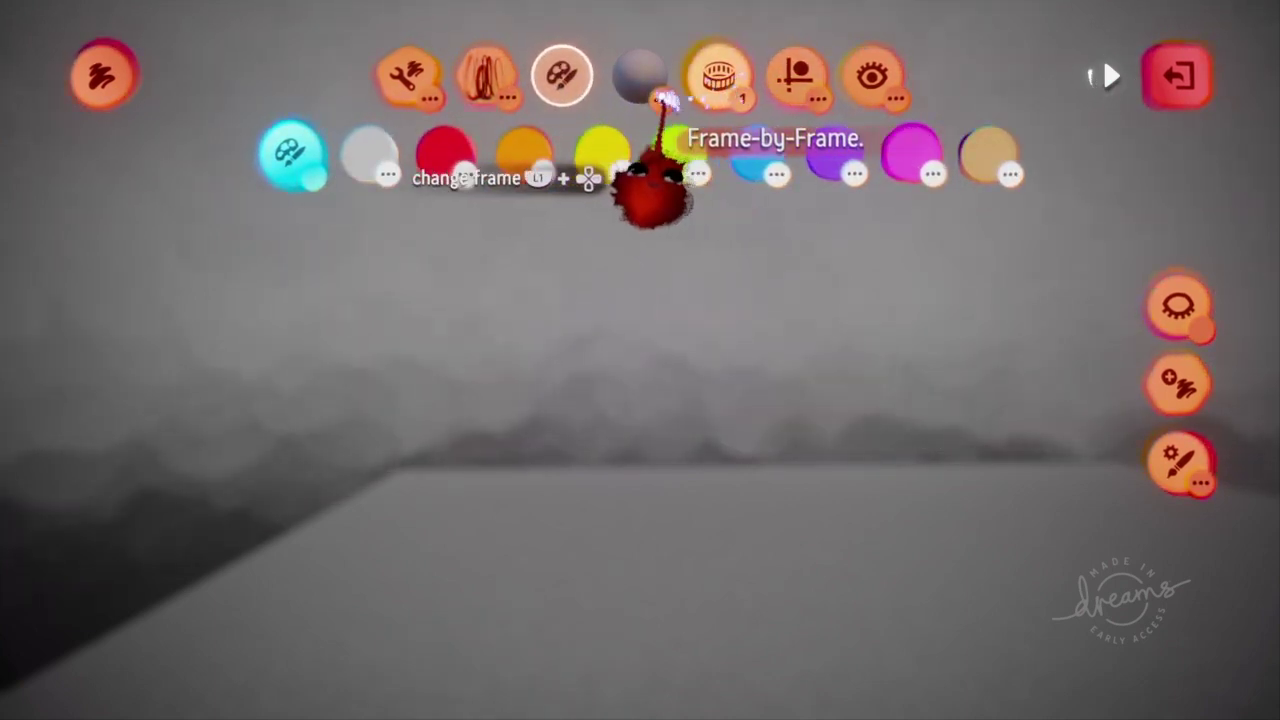
click(498, 82)
click(416, 86)
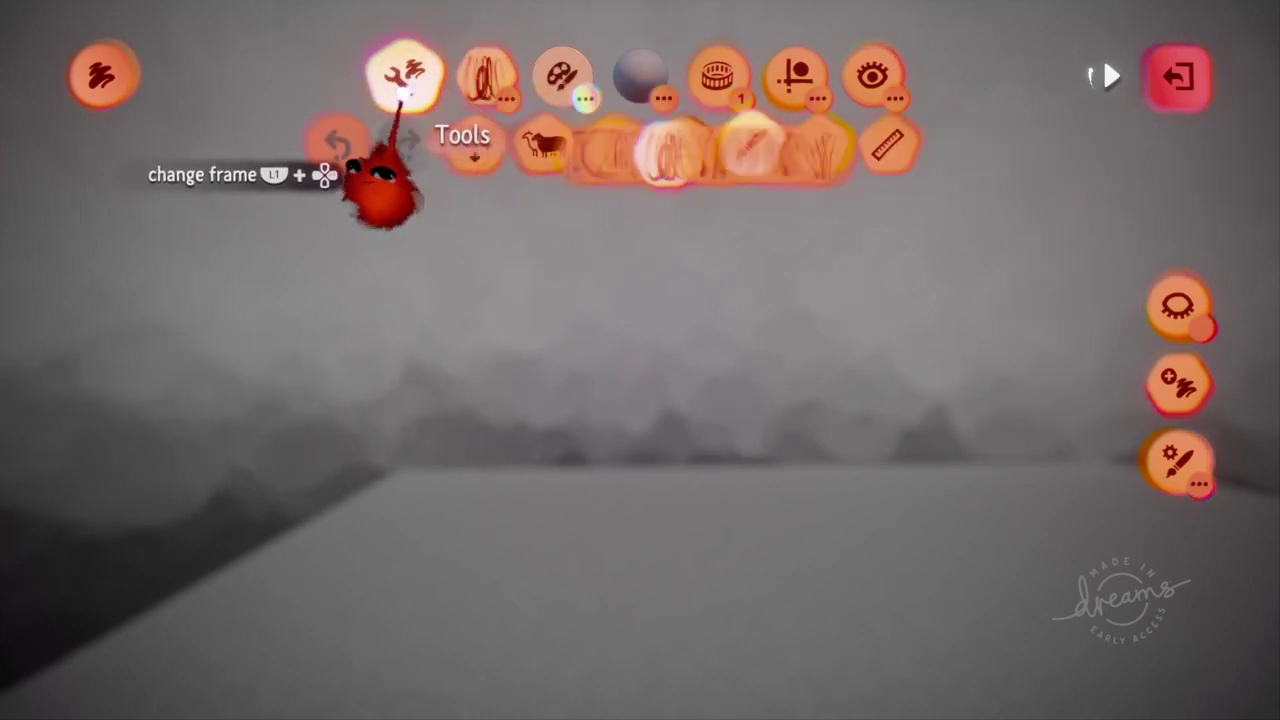
click(888, 172)
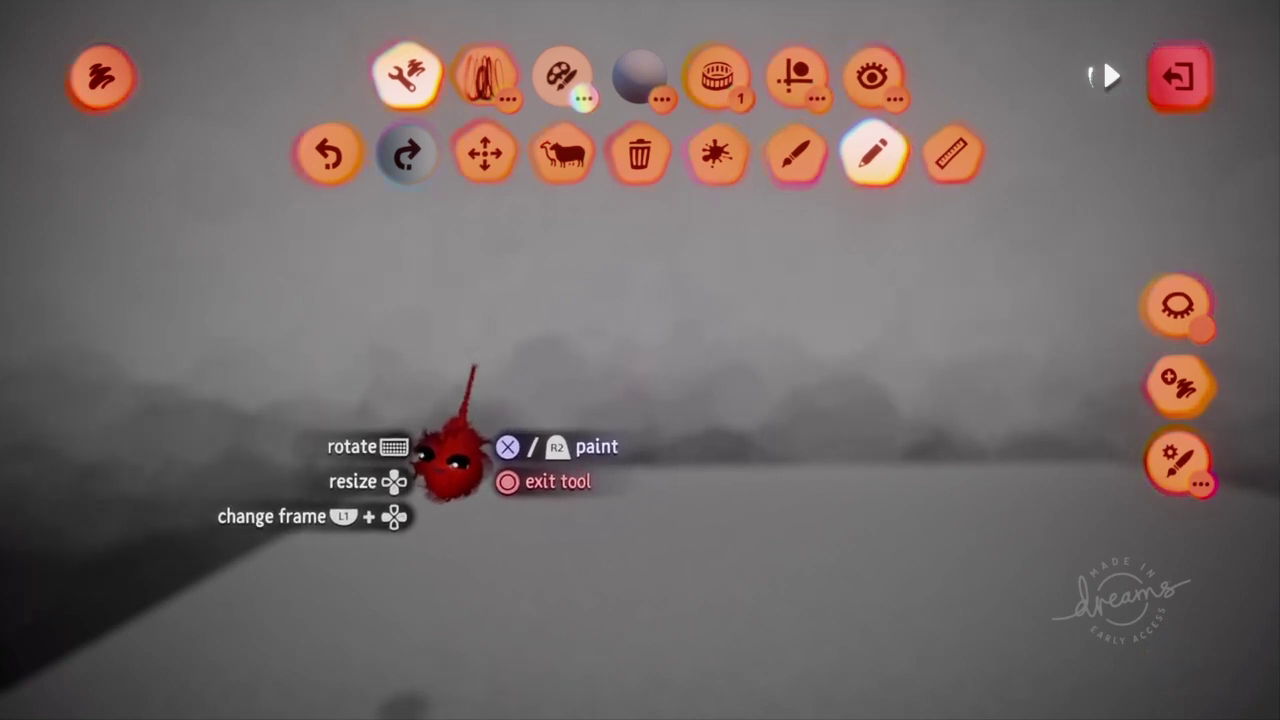
mouse_move(457, 380)
mouse_down()
mouse_move(529, 357)
mouse_move(634, 357)
mouse_move(876, 290)
mouse_move(766, 206)
mouse_move(531, 300)
mouse_up()
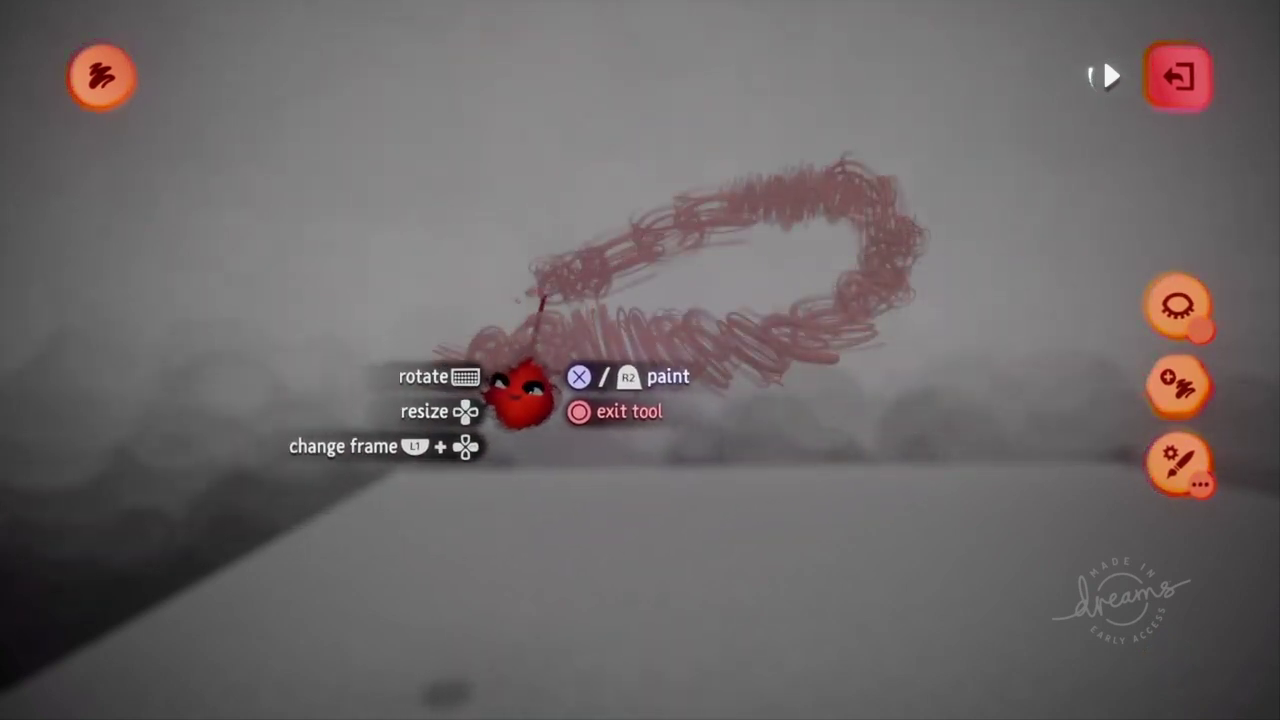
key(ctrl+z)
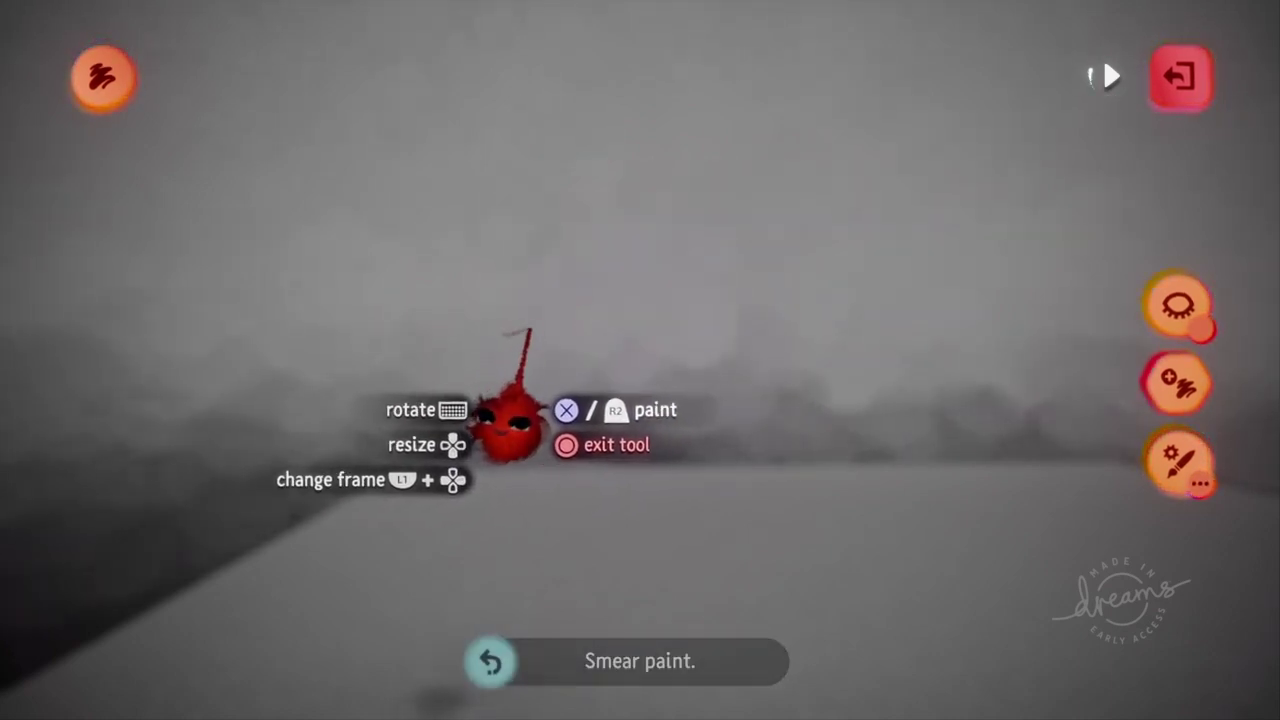
drag(522, 330, 575, 318)
mouse_move(660, 287)
mouse_down()
mouse_move(823, 234)
mouse_move(880, 243)
mouse_move(722, 295)
mouse_up()
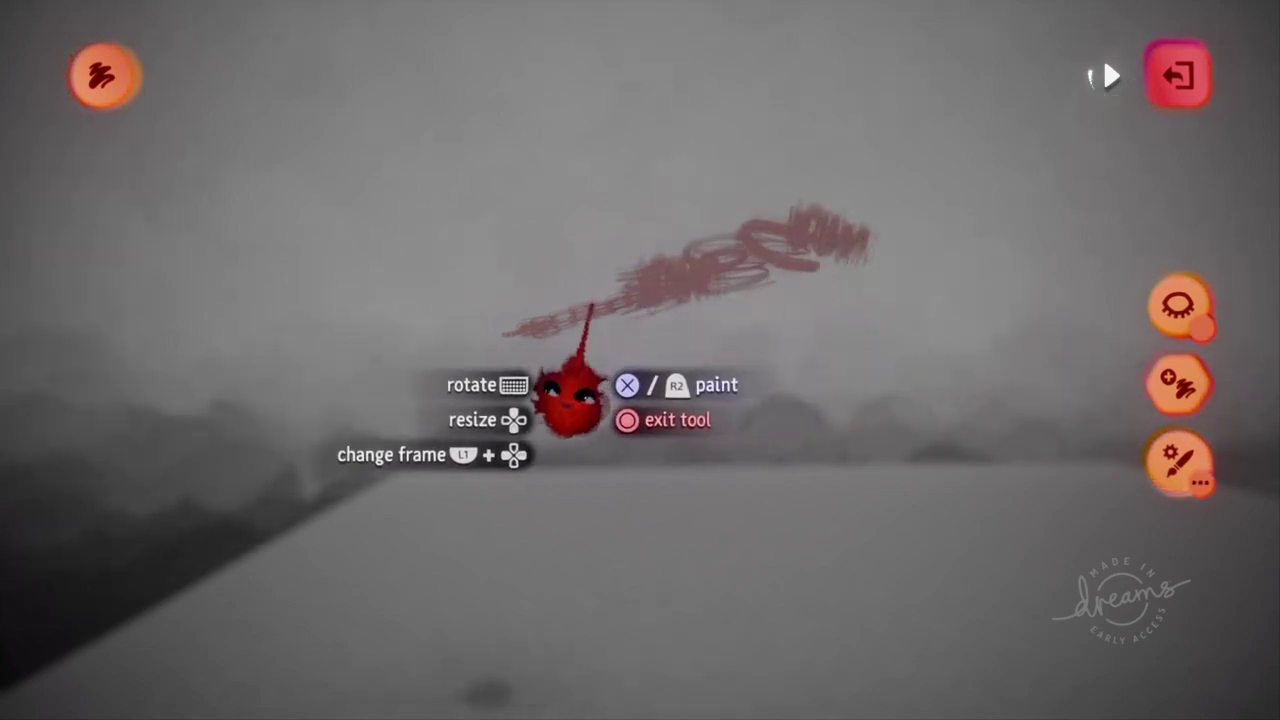
key(ctrl+z)
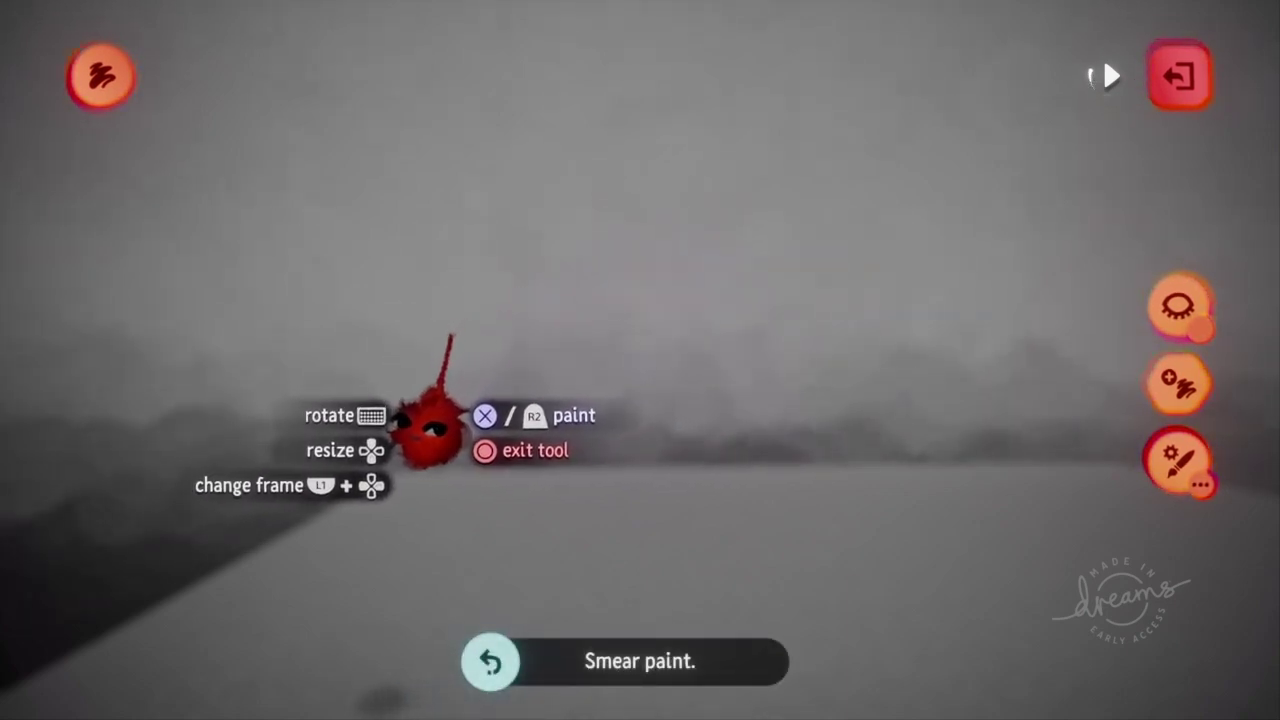
- Paint one wavy stroke above the floor, widening from a thin start to a thick end, and leave Paint Mode
mouse_move(485, 350)
mouse_down()
mouse_move(606, 303)
mouse_move(728, 308)
mouse_move(915, 250)
mouse_up()
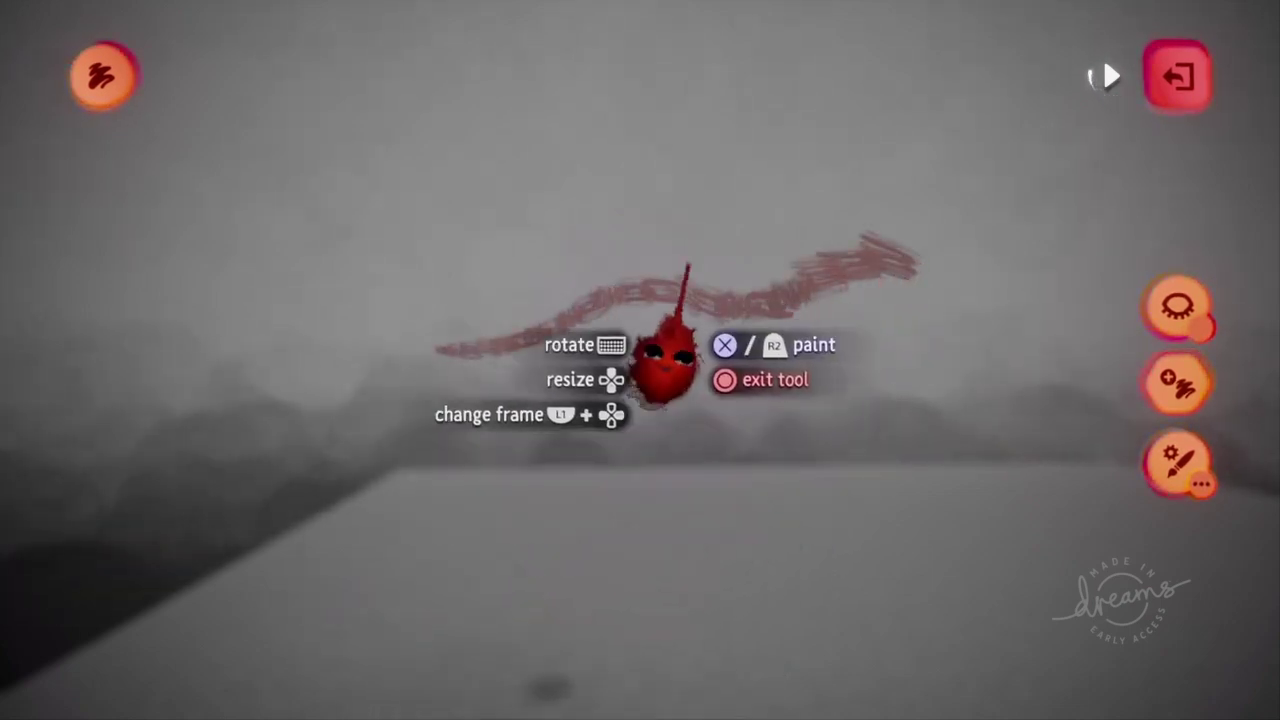
key(Escape)
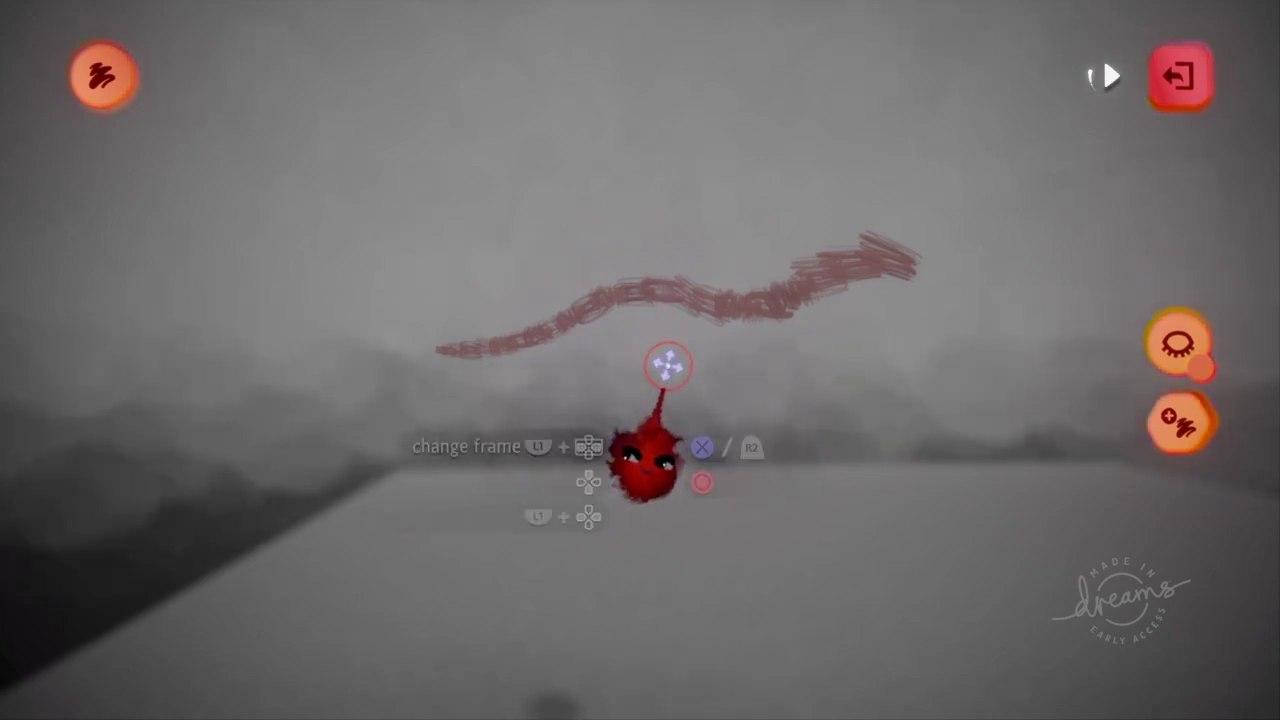
key(Escape)
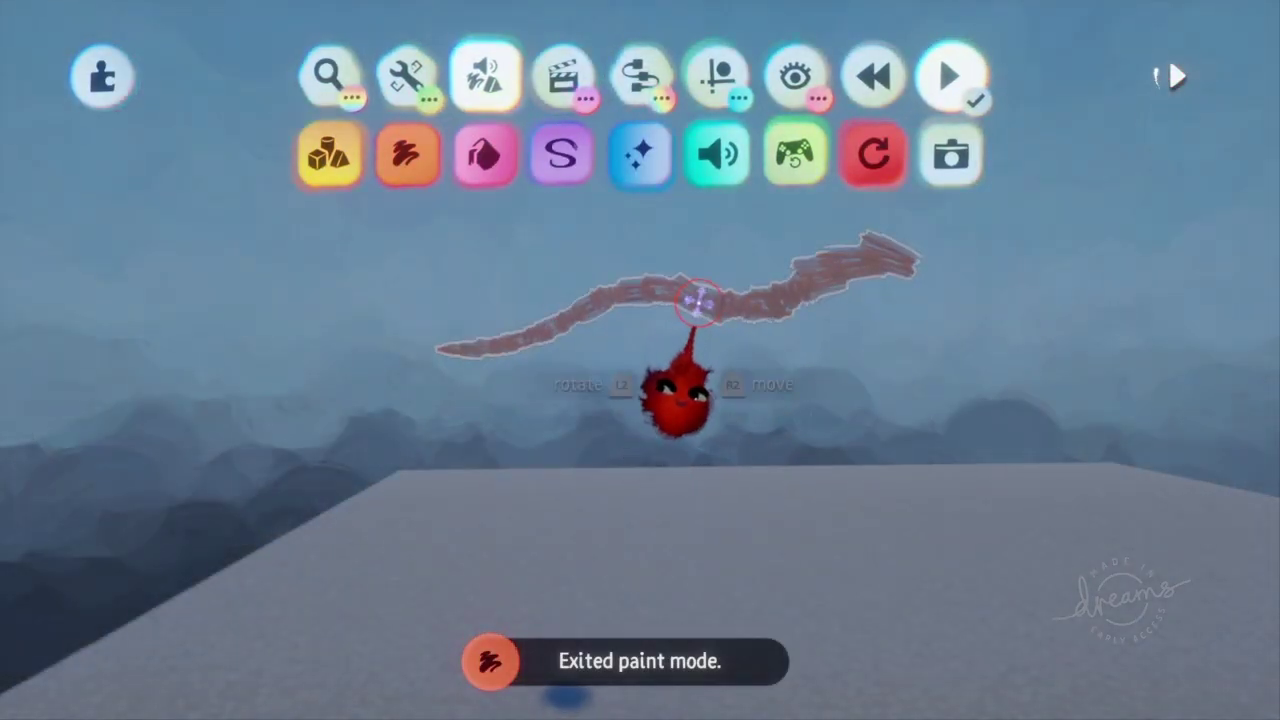
- Adjust the painting's fleck properties, setting the first two values to -8% and 279% and Looseness to 28%
click(695, 297)
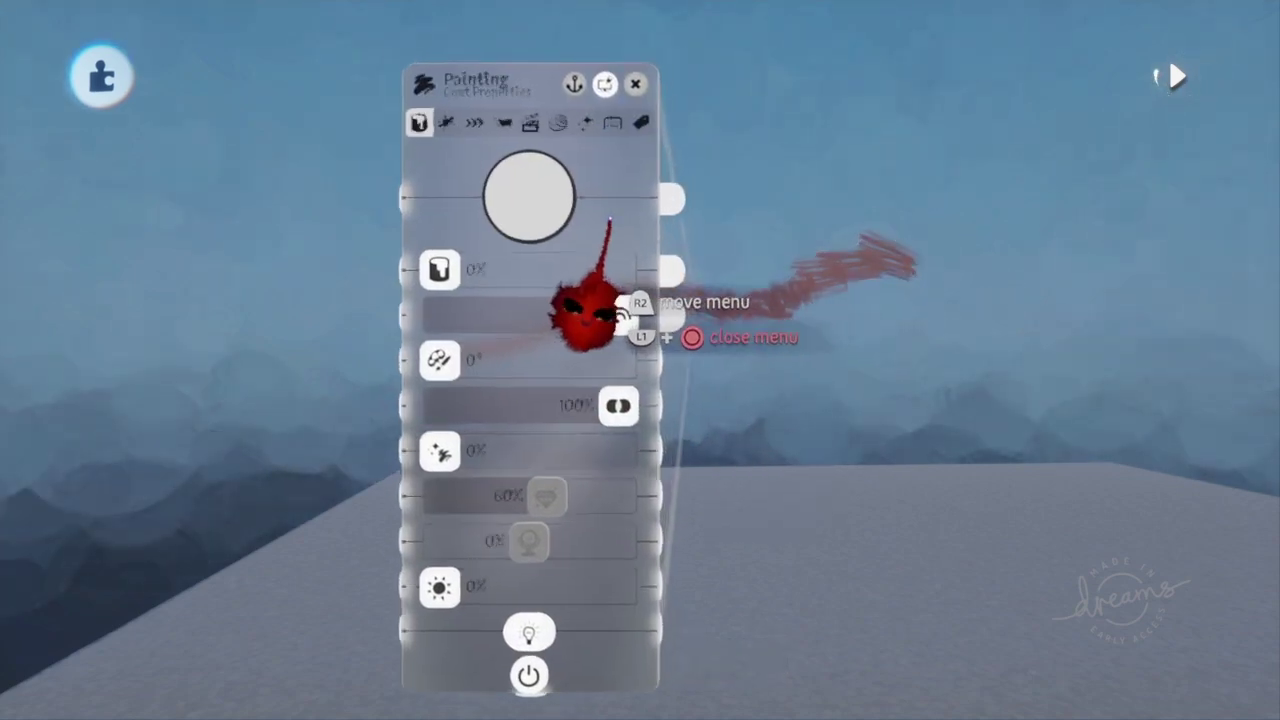
drag(586, 309, 292, 305)
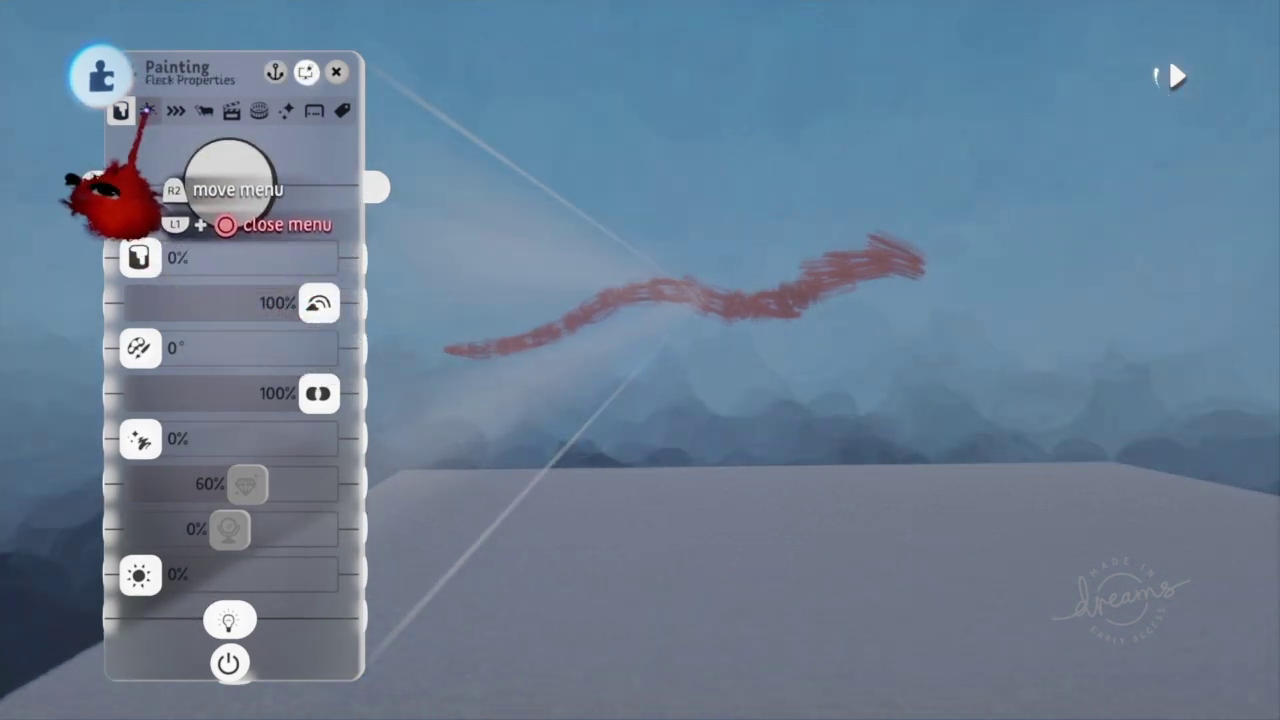
click(146, 110)
mouse_move(228, 157)
mouse_down()
mouse_move(316, 157)
mouse_move(247, 157)
mouse_up()
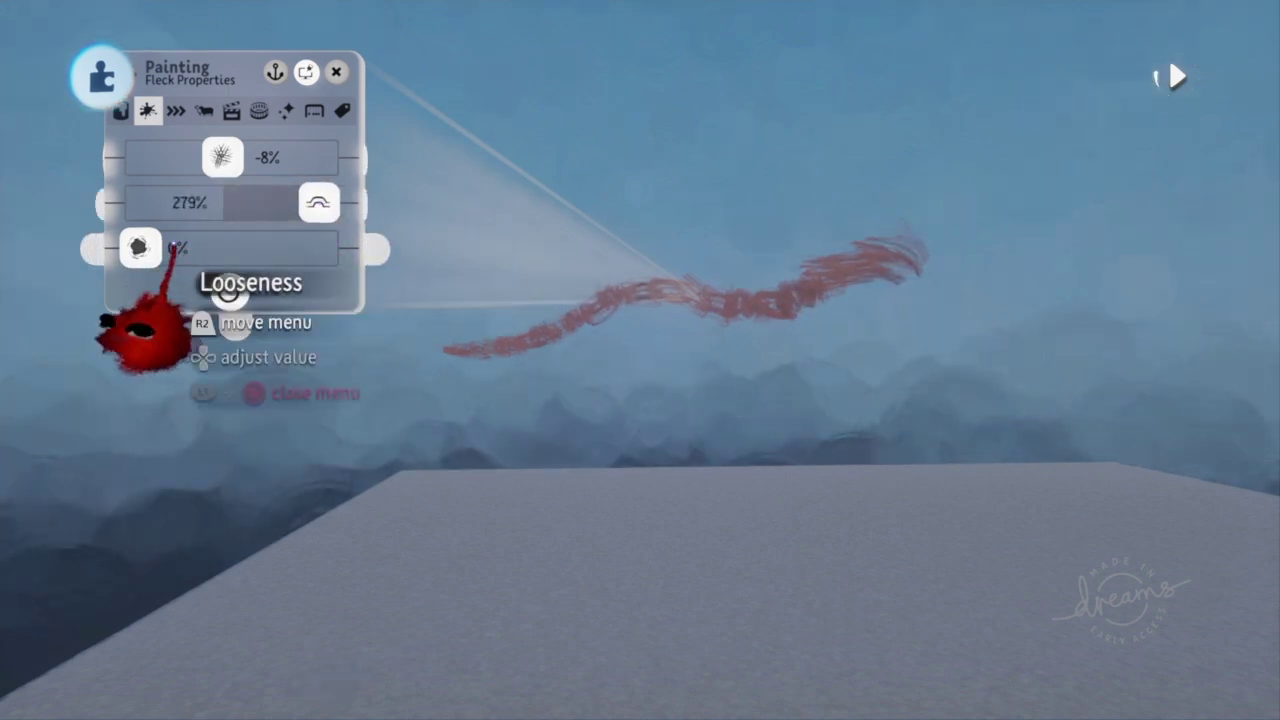
mouse_move(137, 247)
mouse_down()
mouse_move(316, 247)
mouse_move(190, 247)
mouse_up()
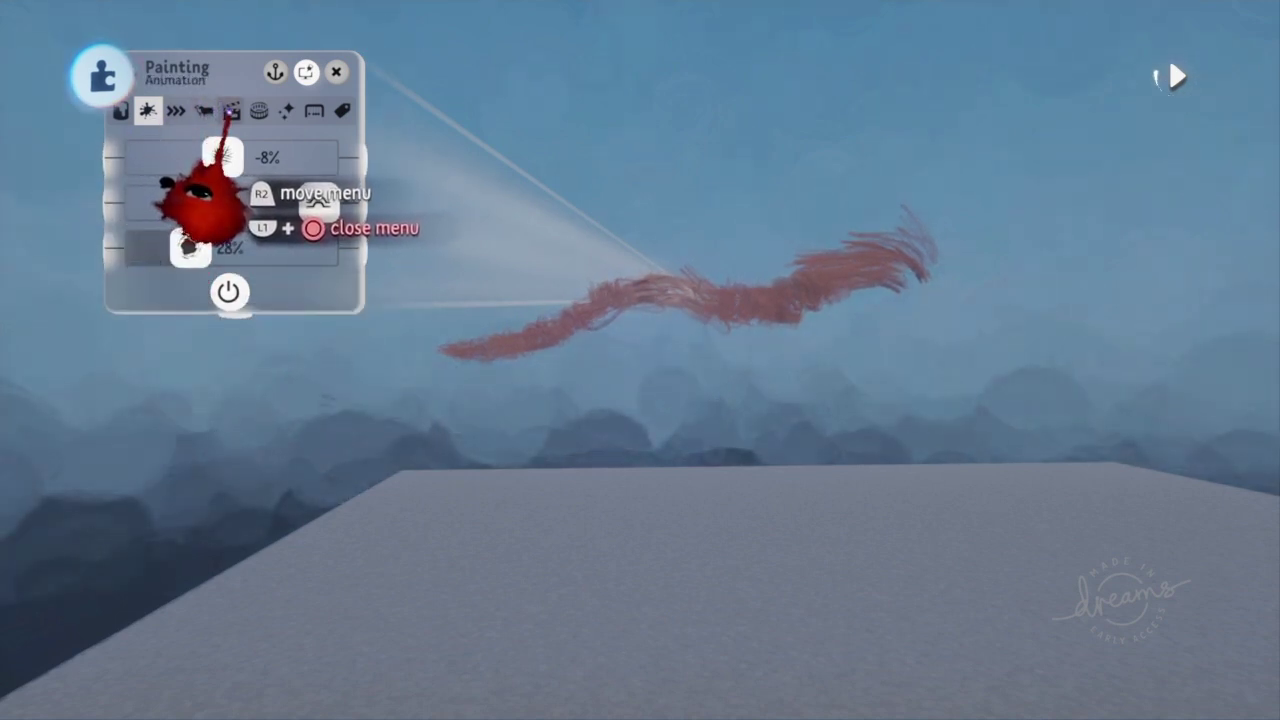
- Apply All Directions rotational duplicates to the stroke, and shrink and reposition the resulting cluster above the floor
click(230, 110)
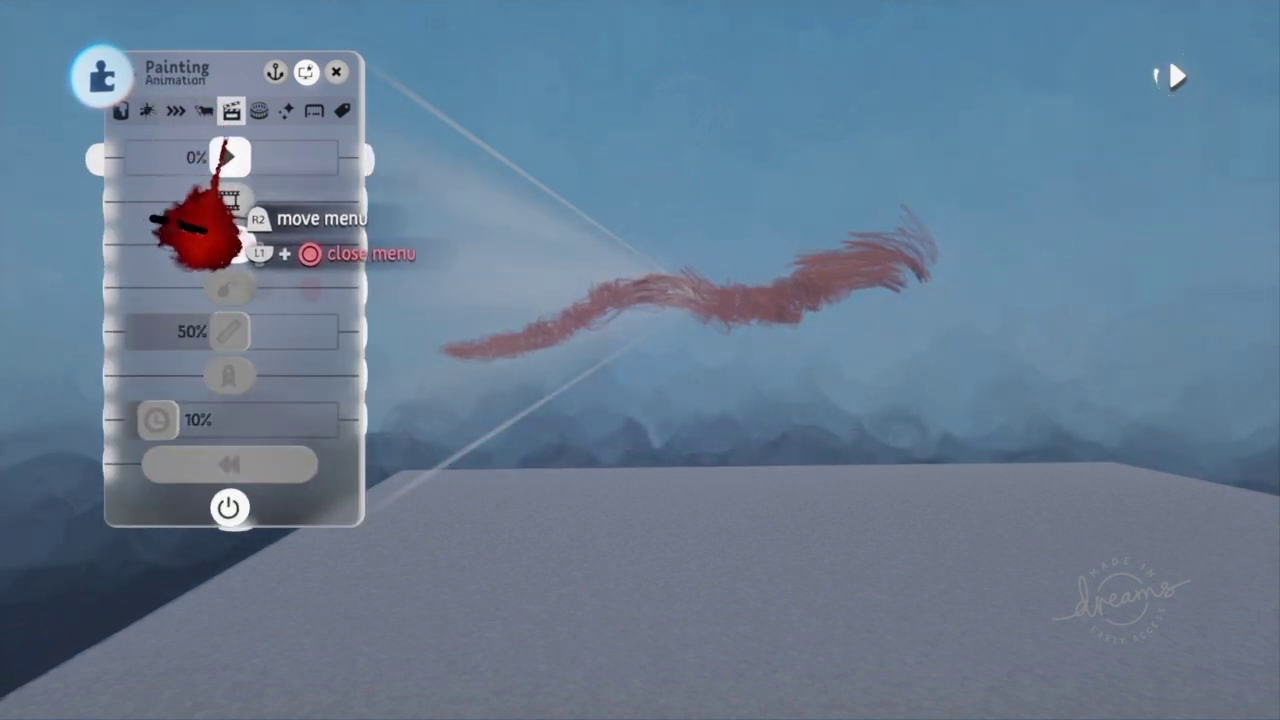
click(201, 111)
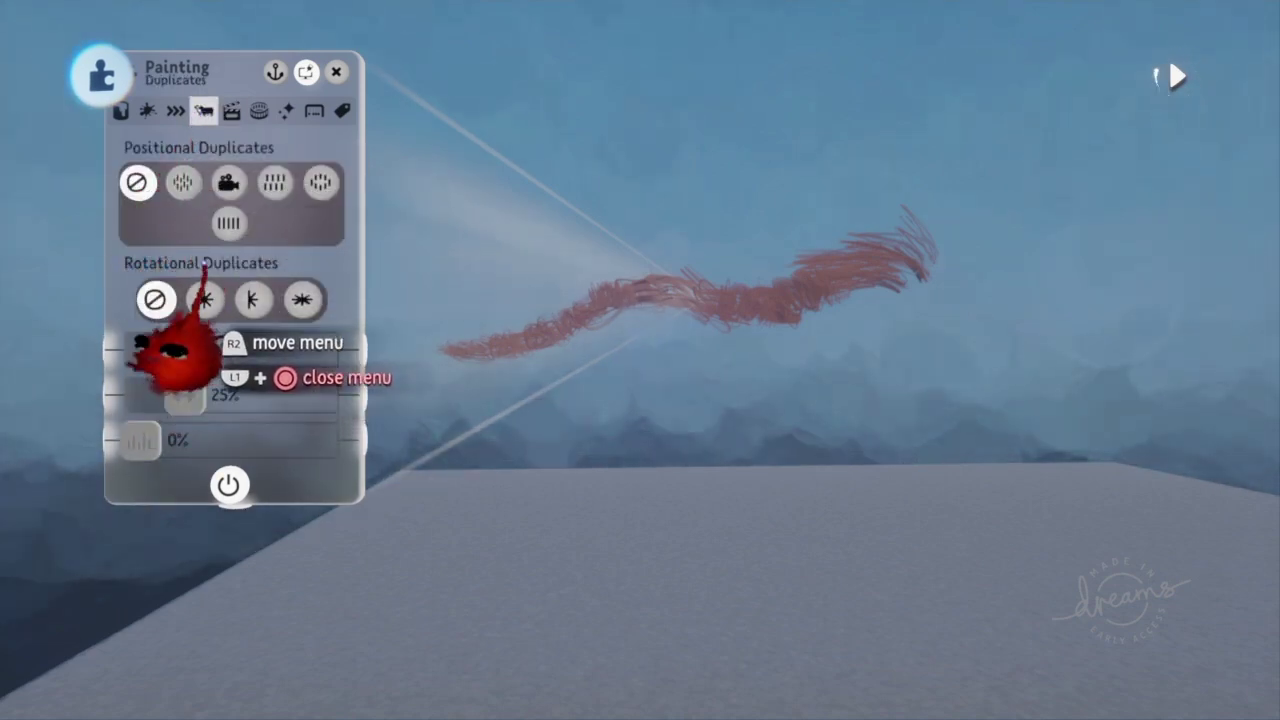
click(204, 299)
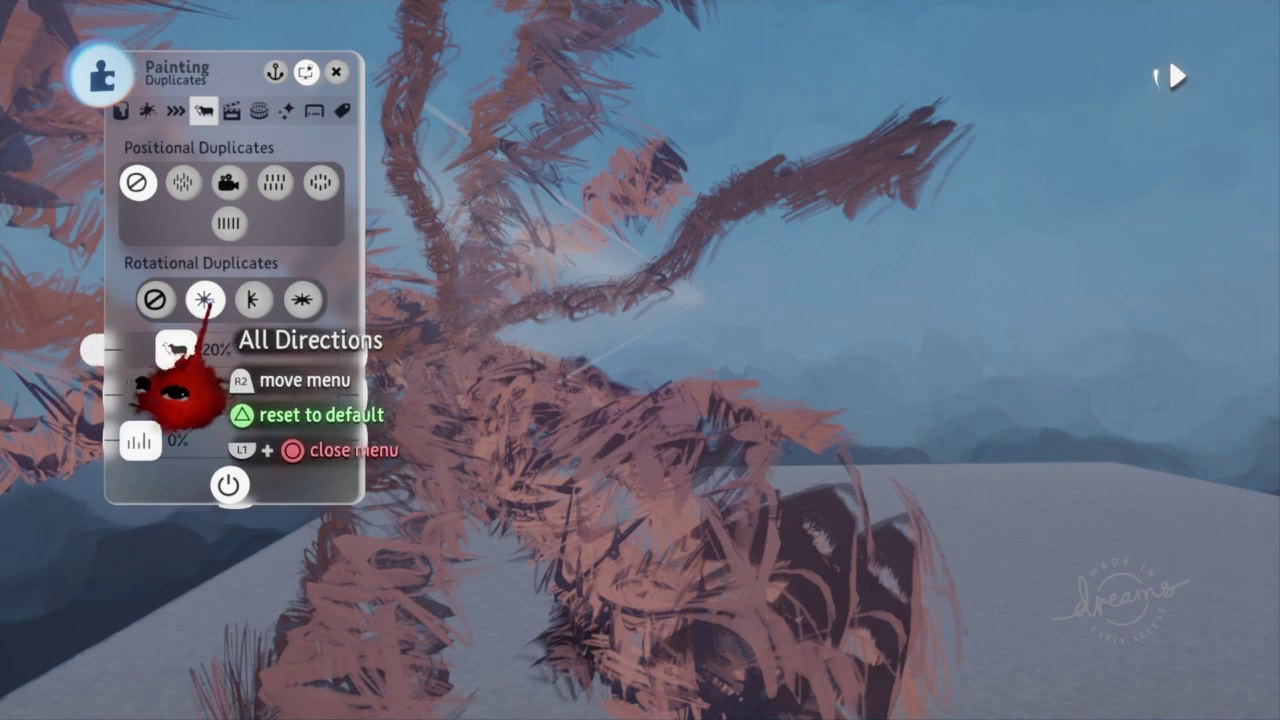
key(Left)
drag(442, 342, 450, 331)
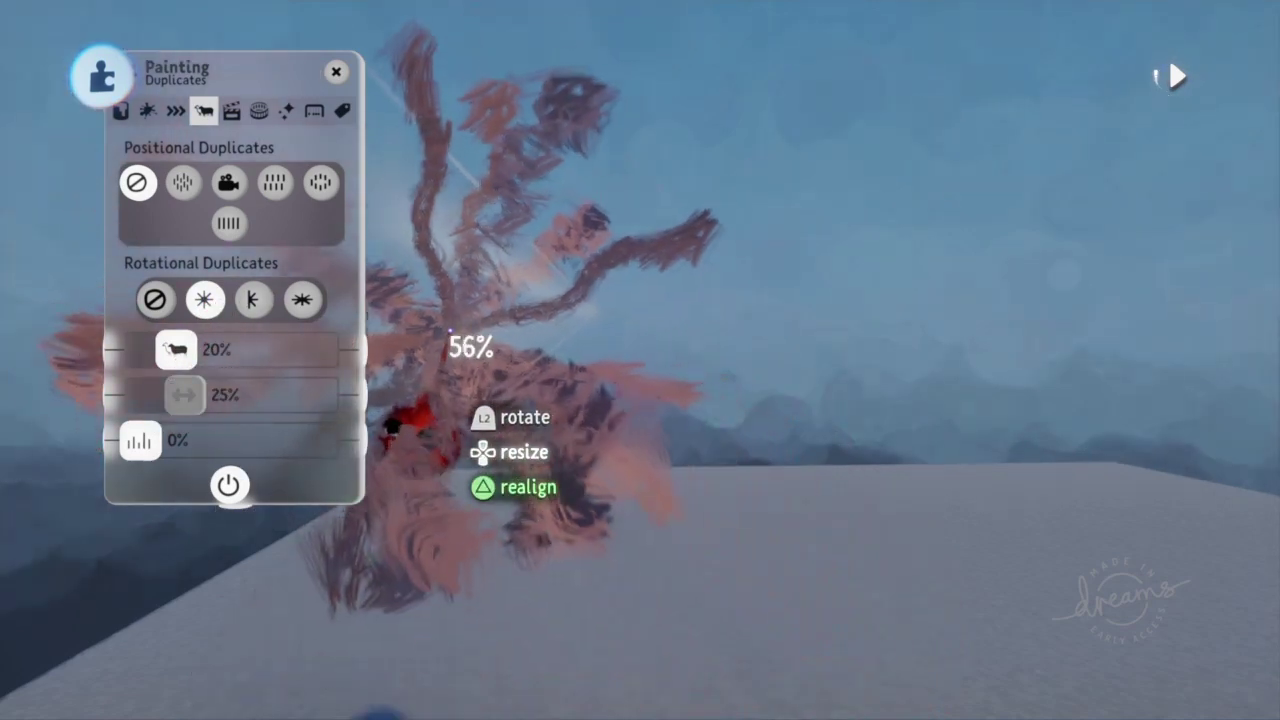
mouse_move(395, 425)
mouse_down()
mouse_move(408, 476)
mouse_move(423, 471)
mouse_up()
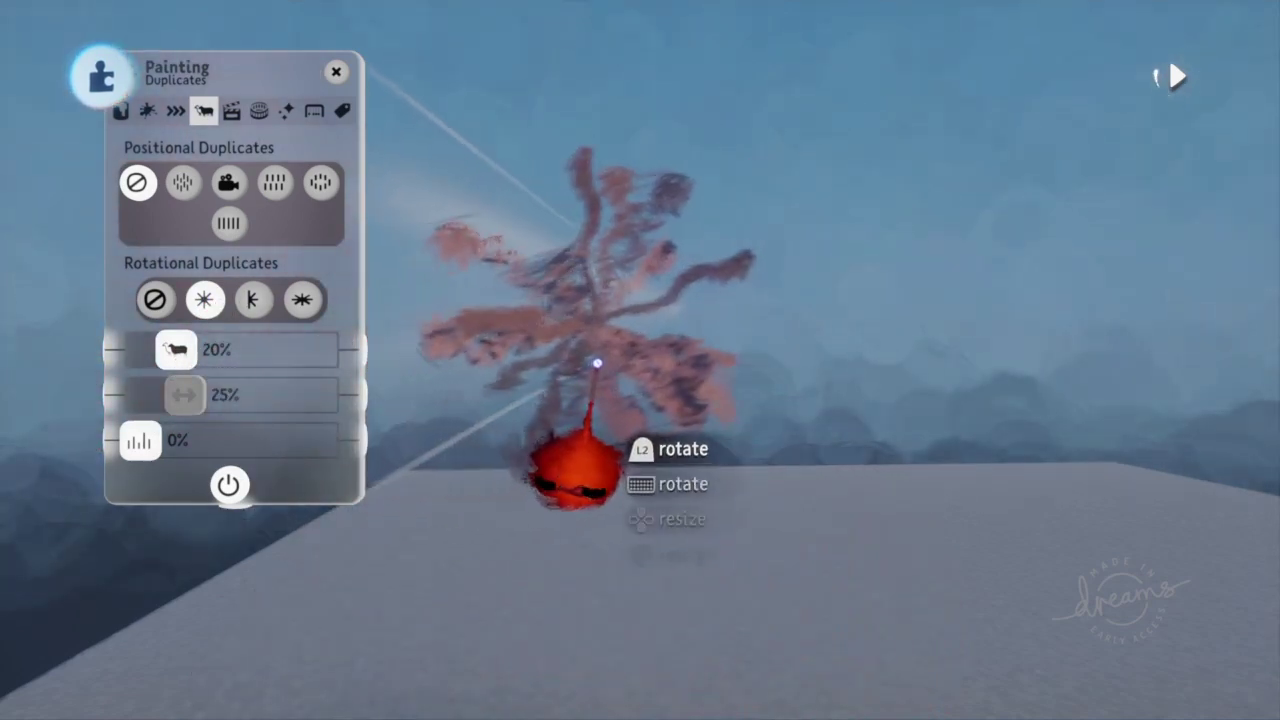
drag(597, 363, 624, 373)
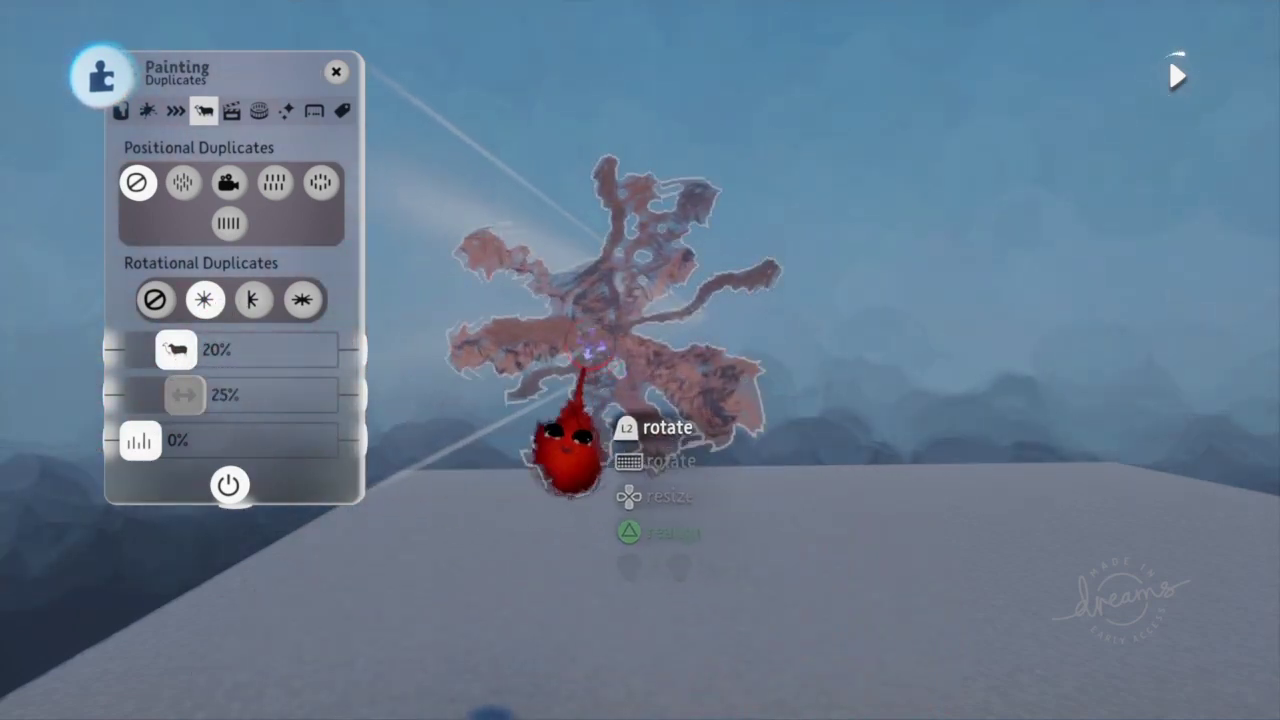
- Arrange the rotational duplicates Around Cylinder with Copies at 94%, lowering the painting to the floor
click(253, 299)
click(302, 300)
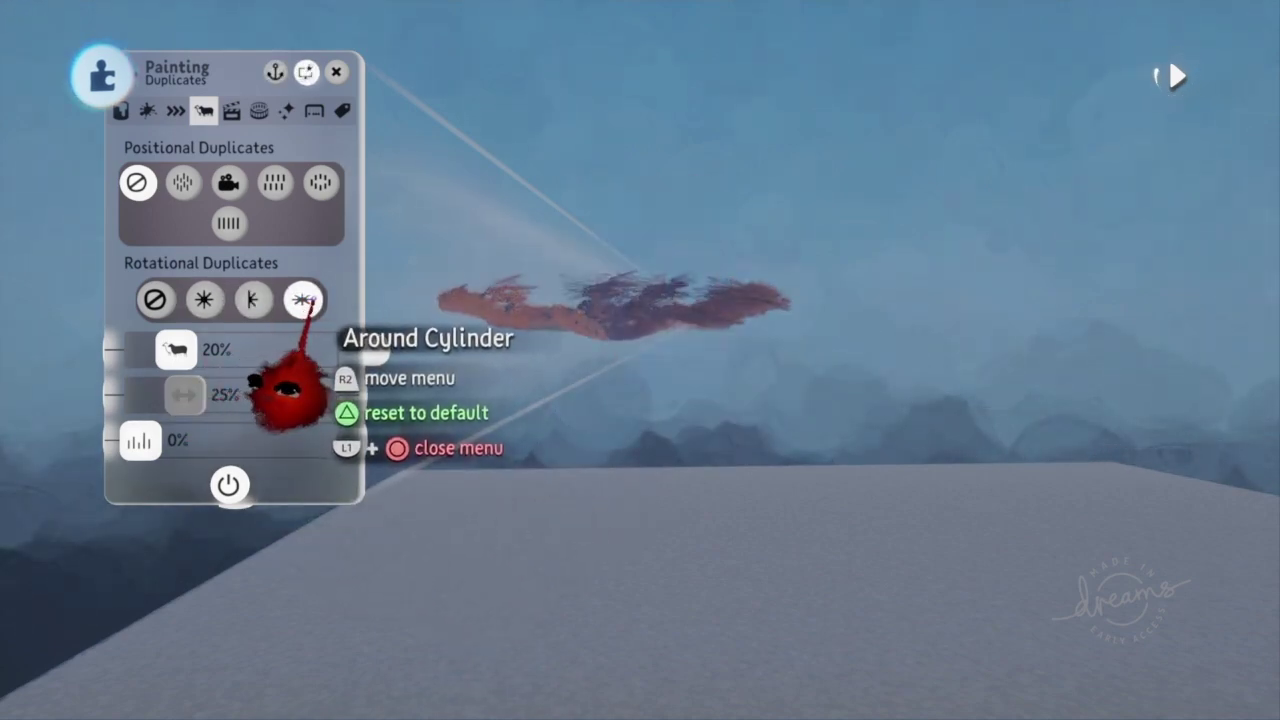
drag(609, 314, 604, 437)
mouse_move(604, 437)
middle_down()
mouse_move(646, 383)
mouse_move(634, 406)
mouse_move(614, 394)
middle_up()
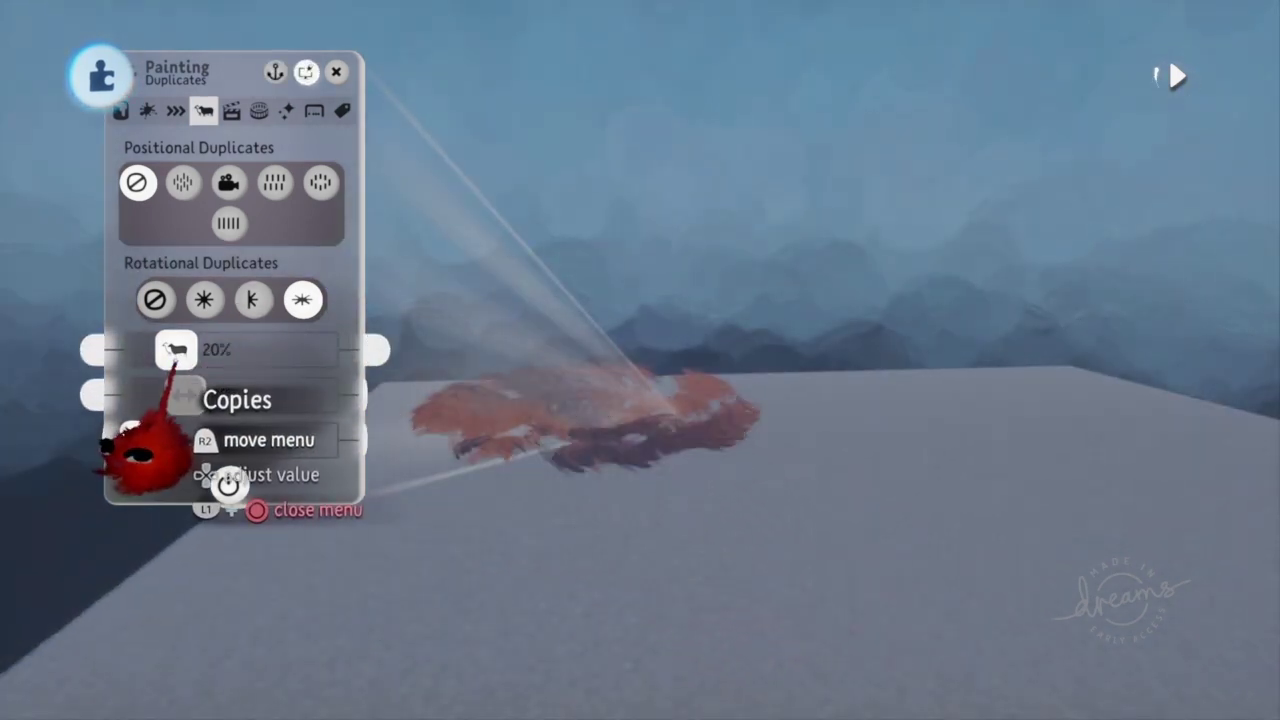
drag(176, 349, 279, 349)
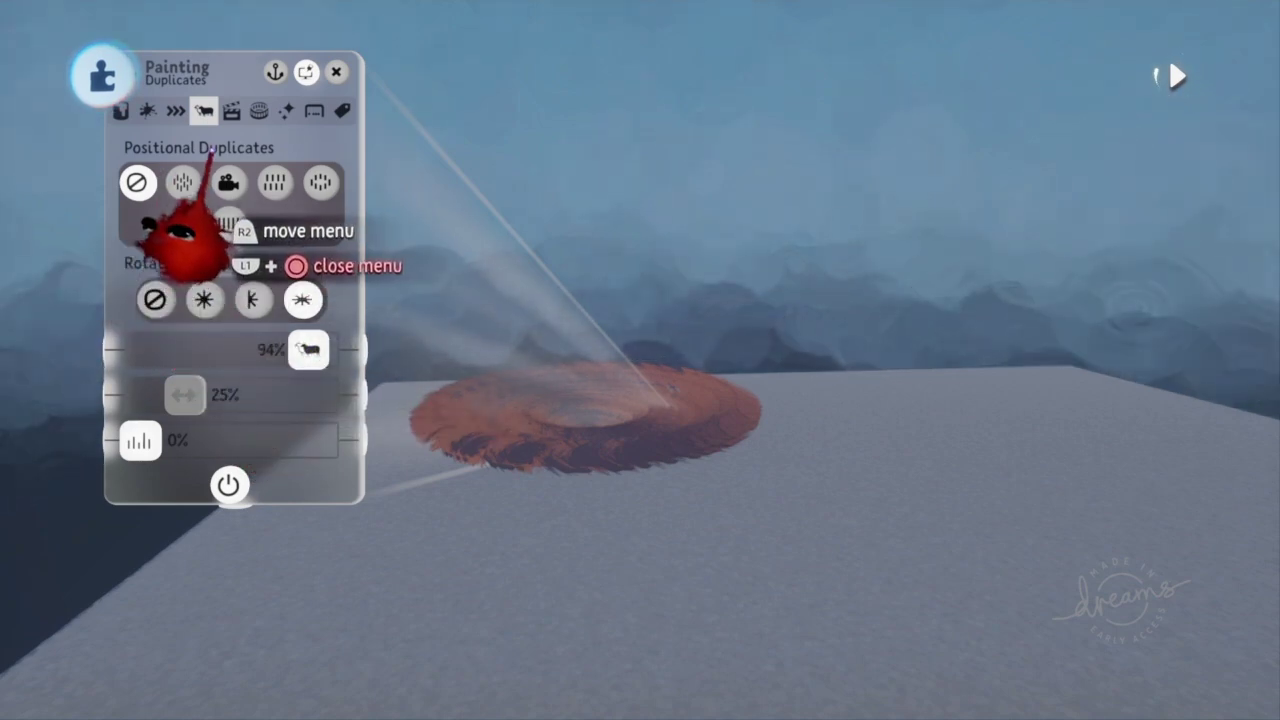
- Try several positional duplicate arrangements, including Inside Sphere, and restore the positional setting to None
click(181, 181)
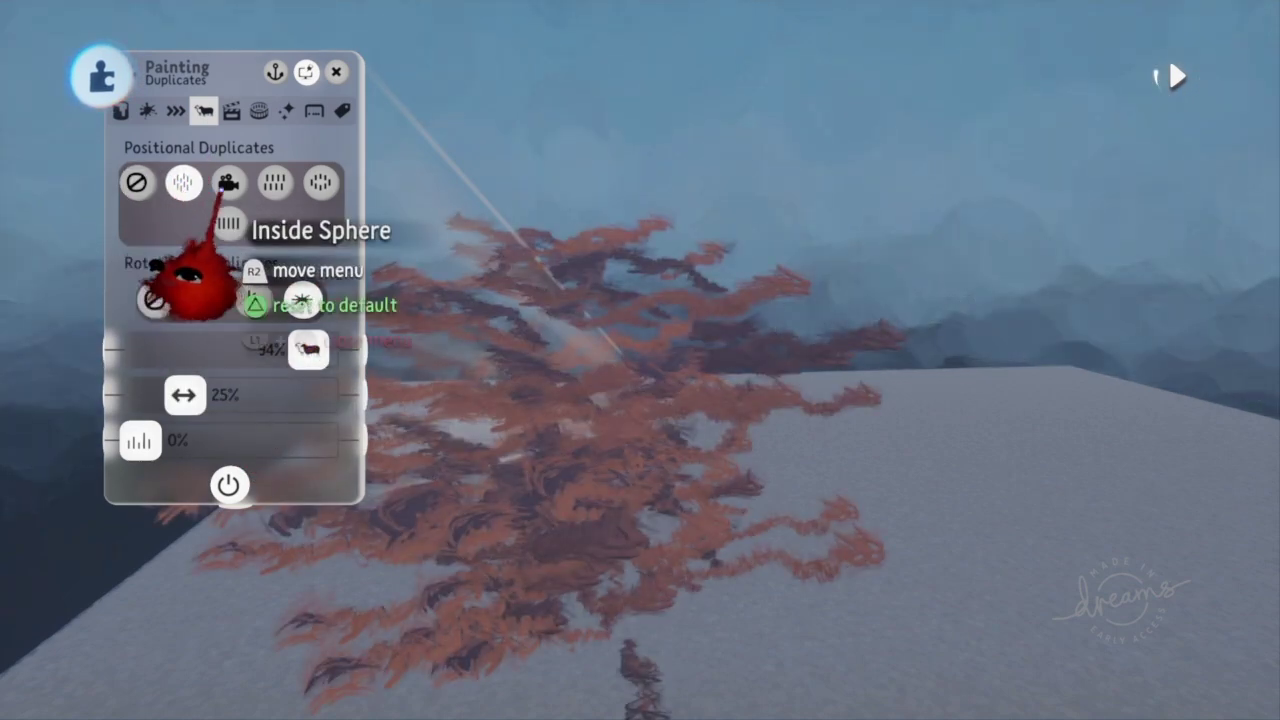
click(228, 183)
click(275, 182)
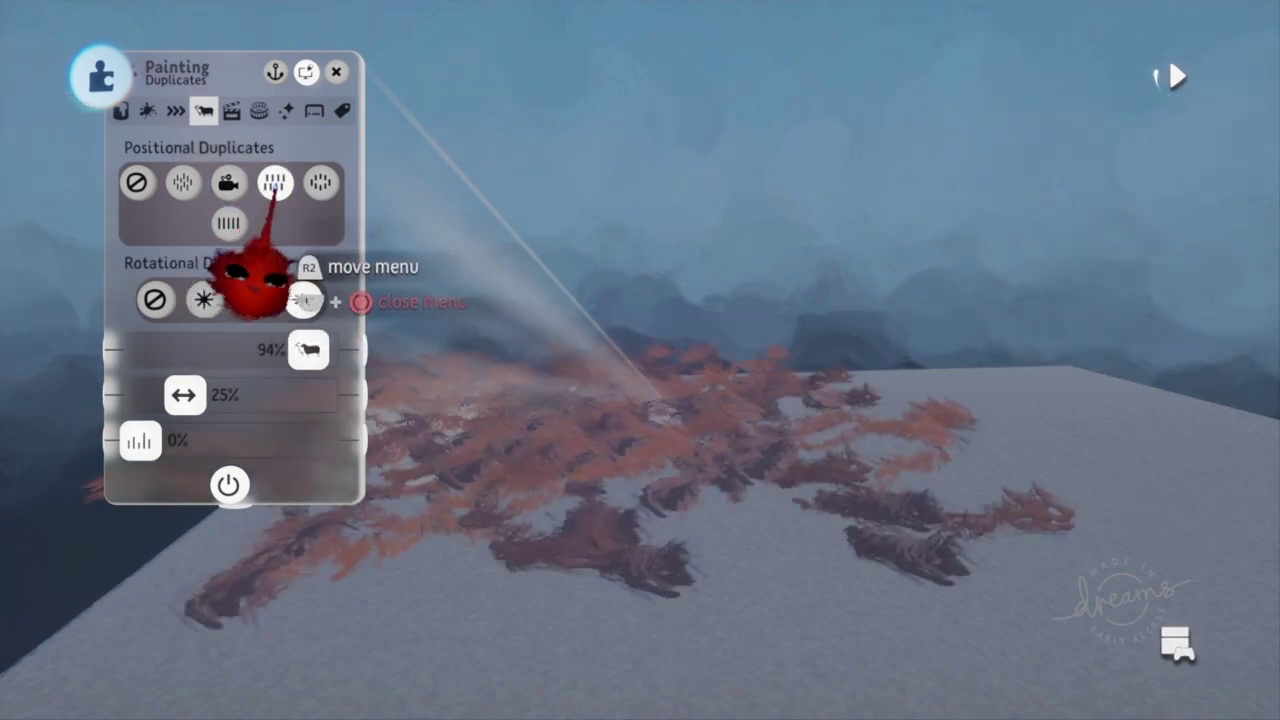
click(137, 182)
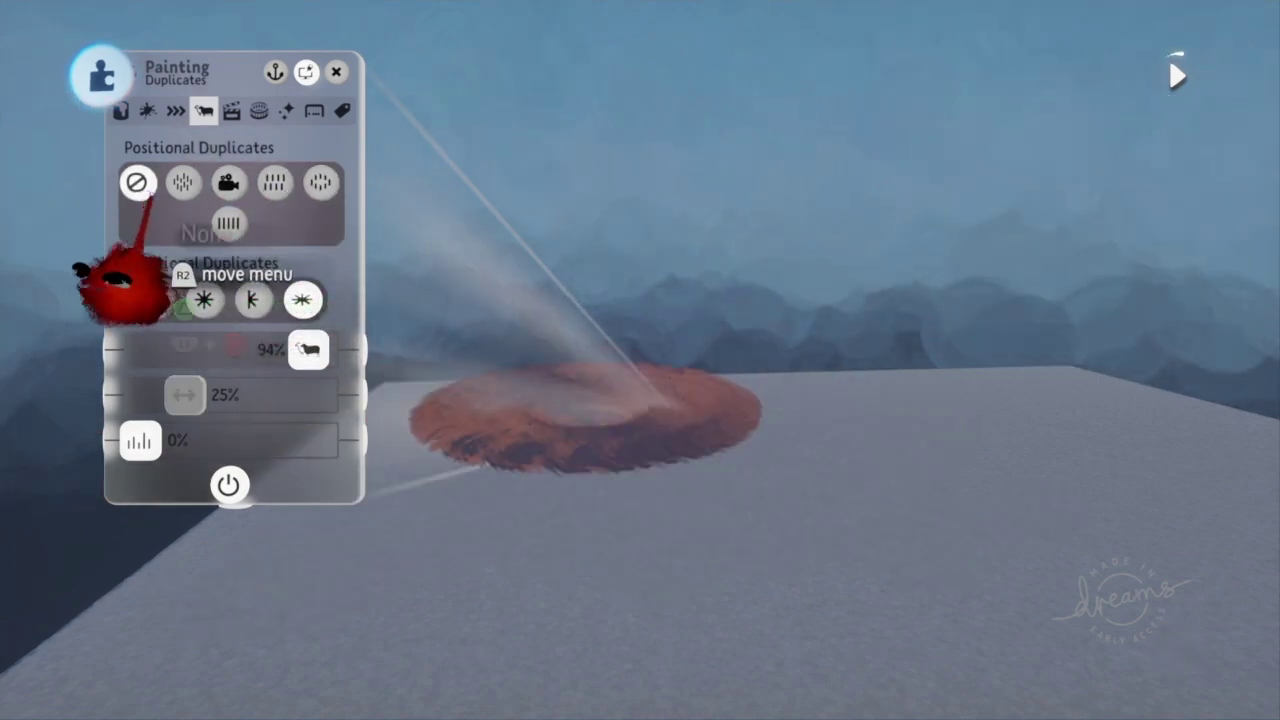
- Animate the painting's flecks with a playback speed of 144% and enable Pulse
click(177, 113)
click(147, 110)
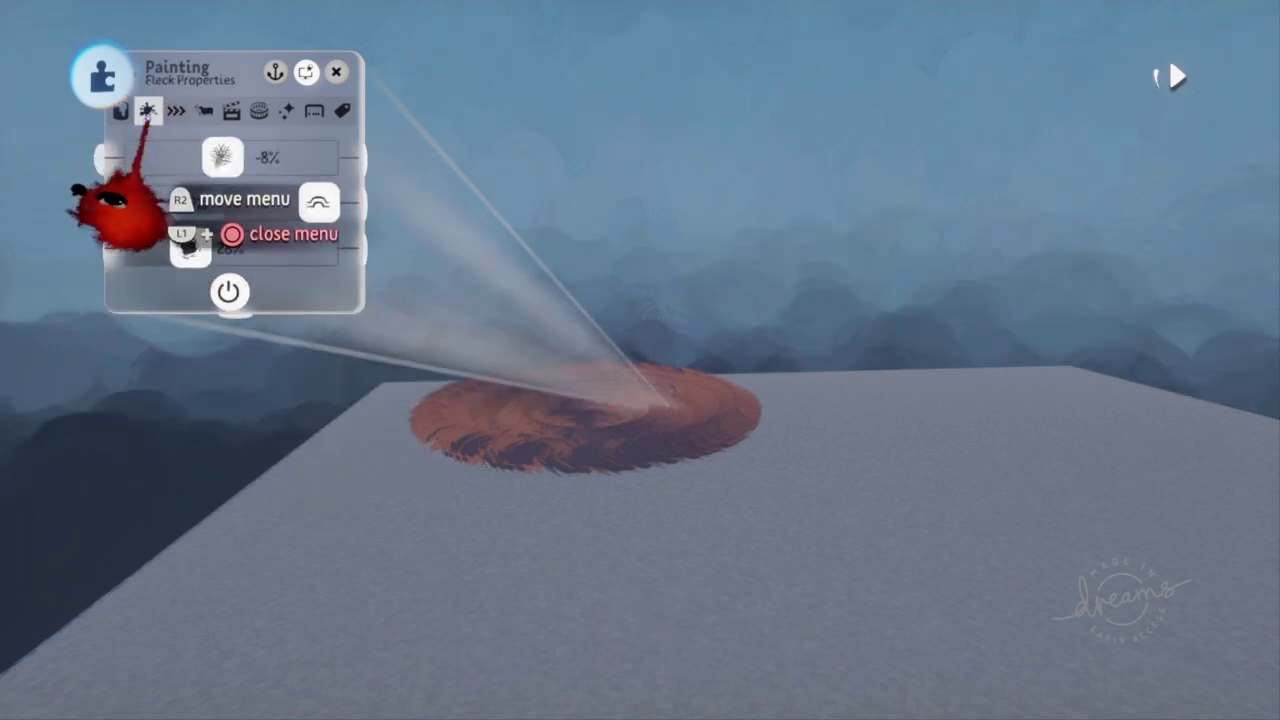
click(231, 110)
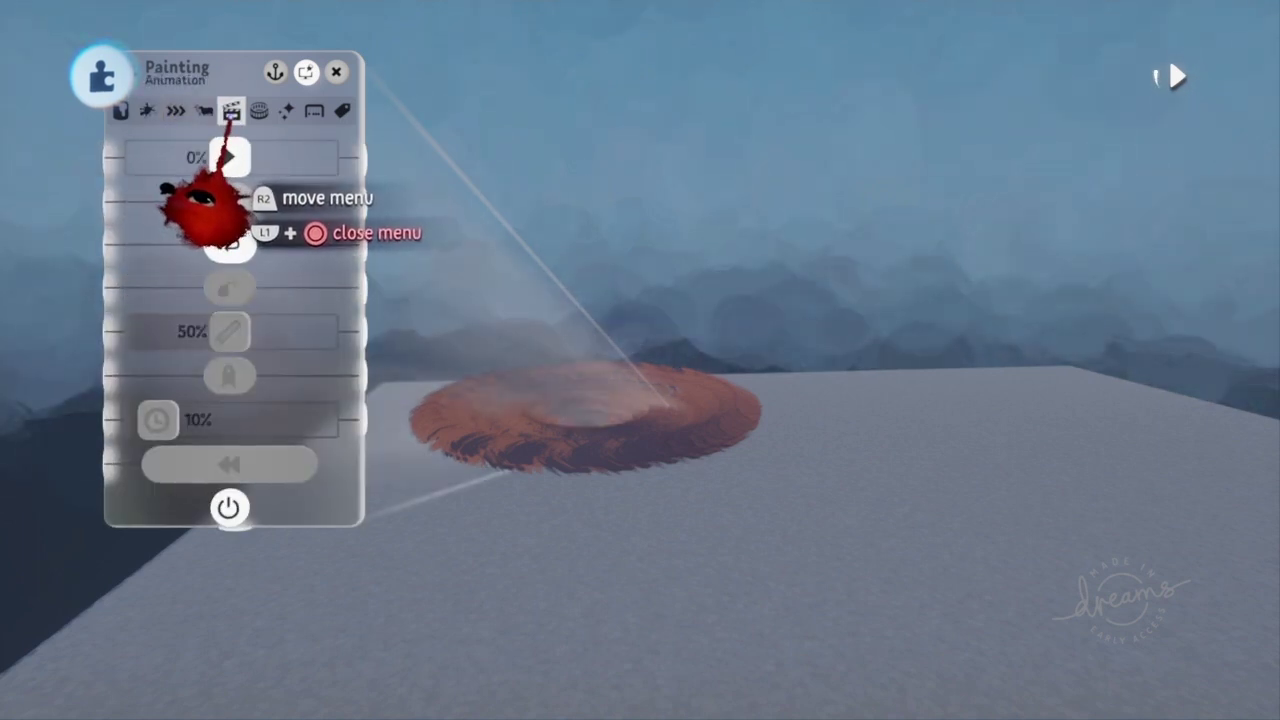
click(228, 155)
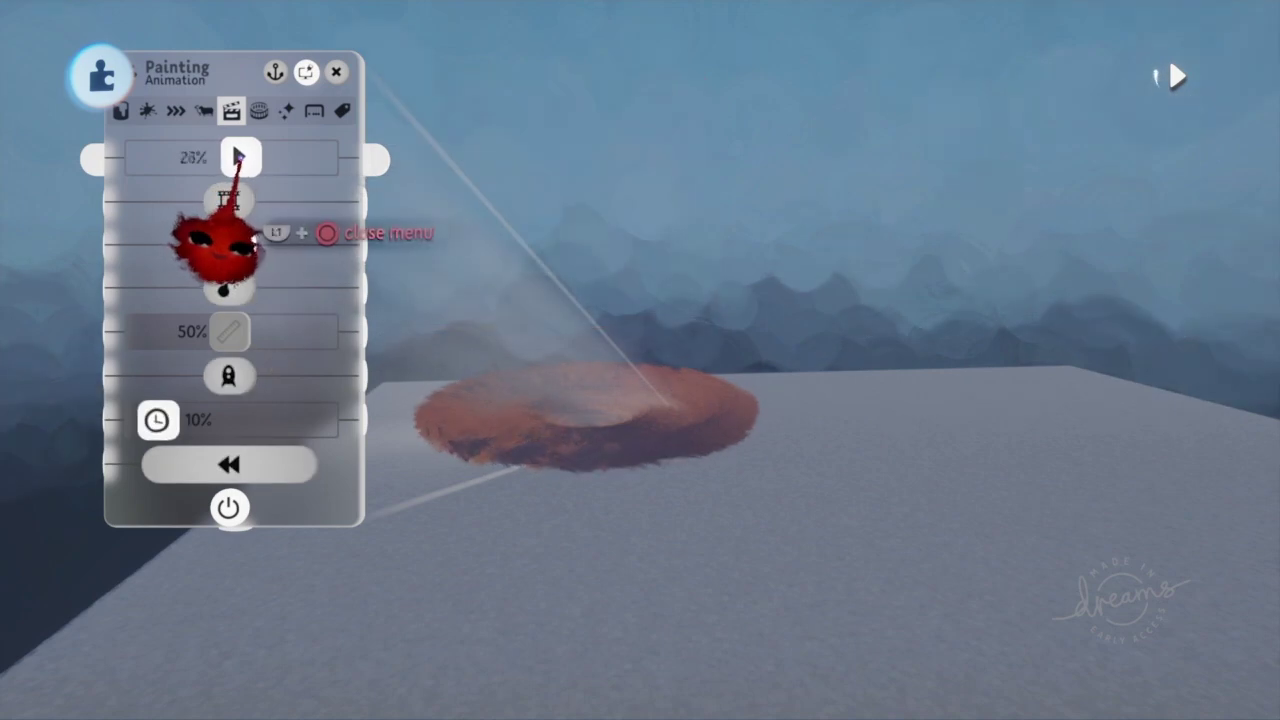
drag(247, 245, 257, 245)
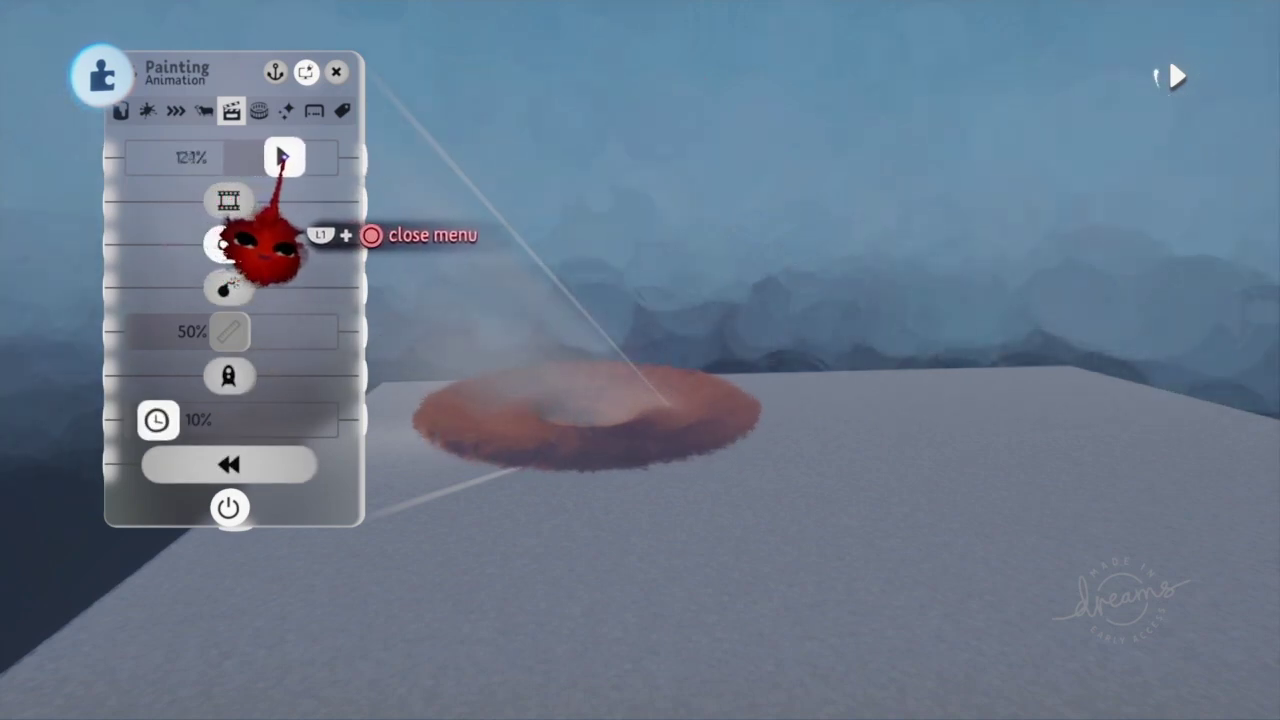
drag(272, 240, 243, 270)
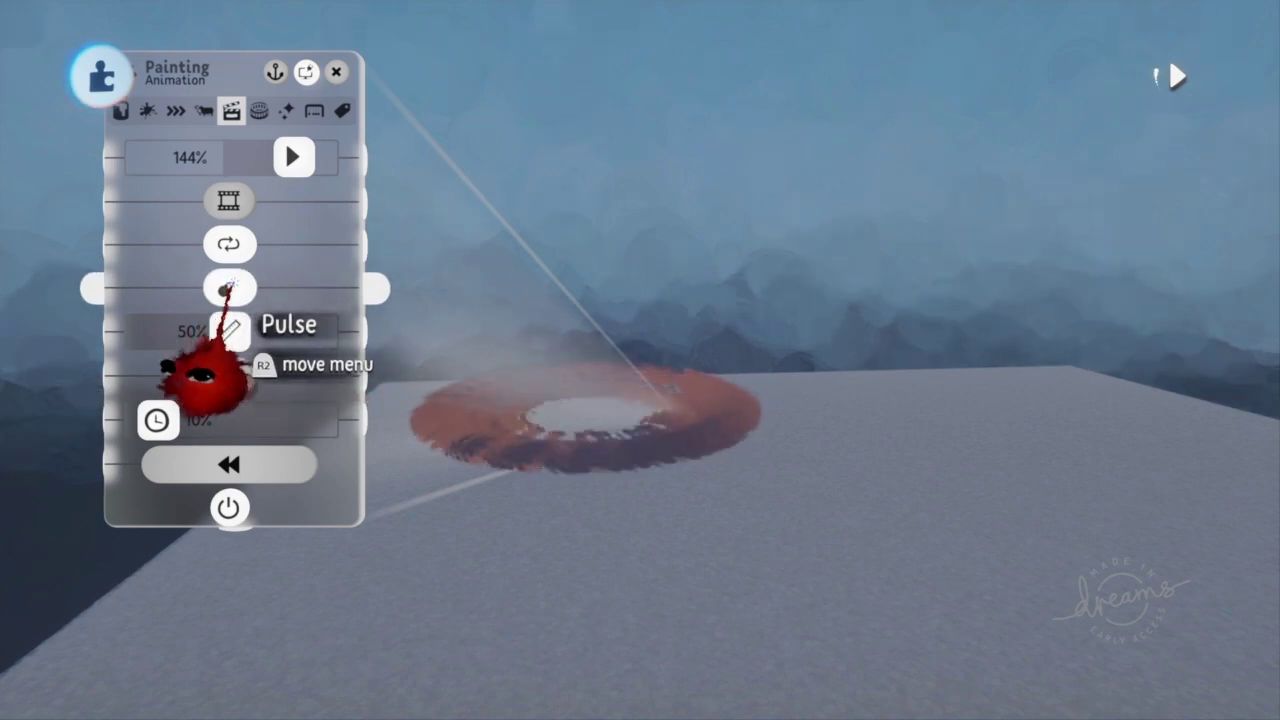
- Set the trail length of the painting's pulse animation to 84%
mouse_move(230, 290)
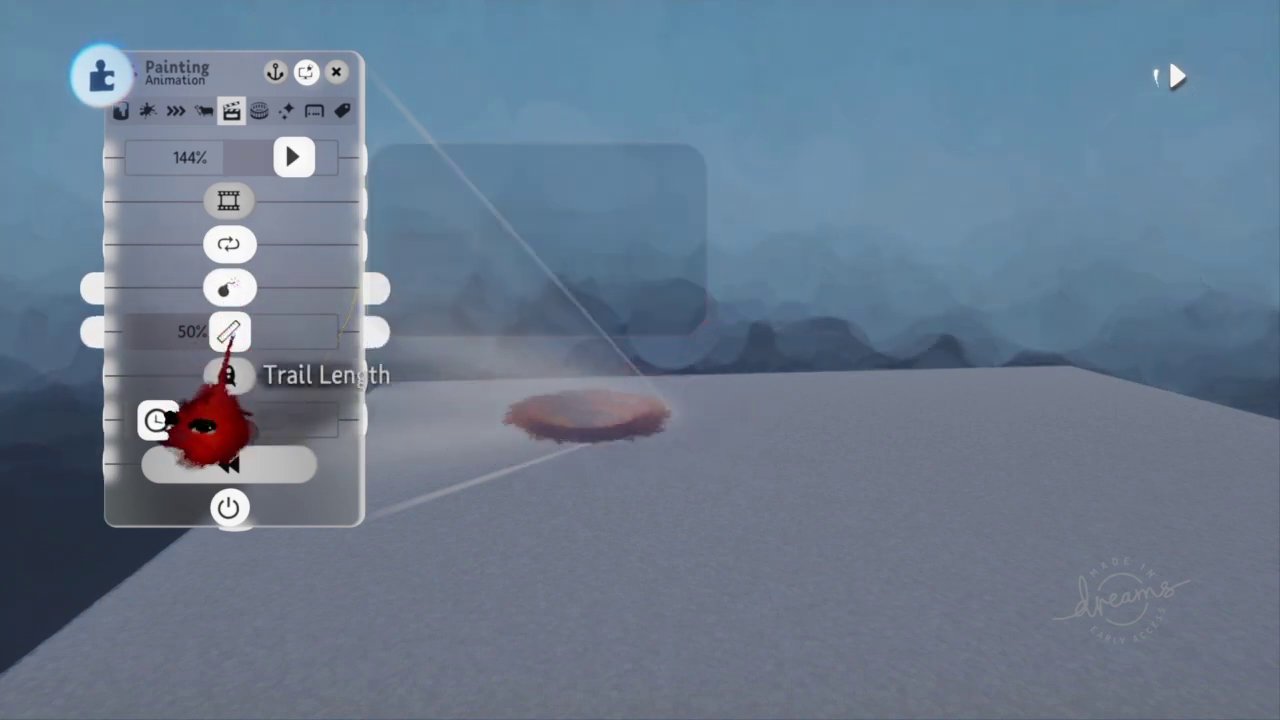
drag(232, 332, 278, 332)
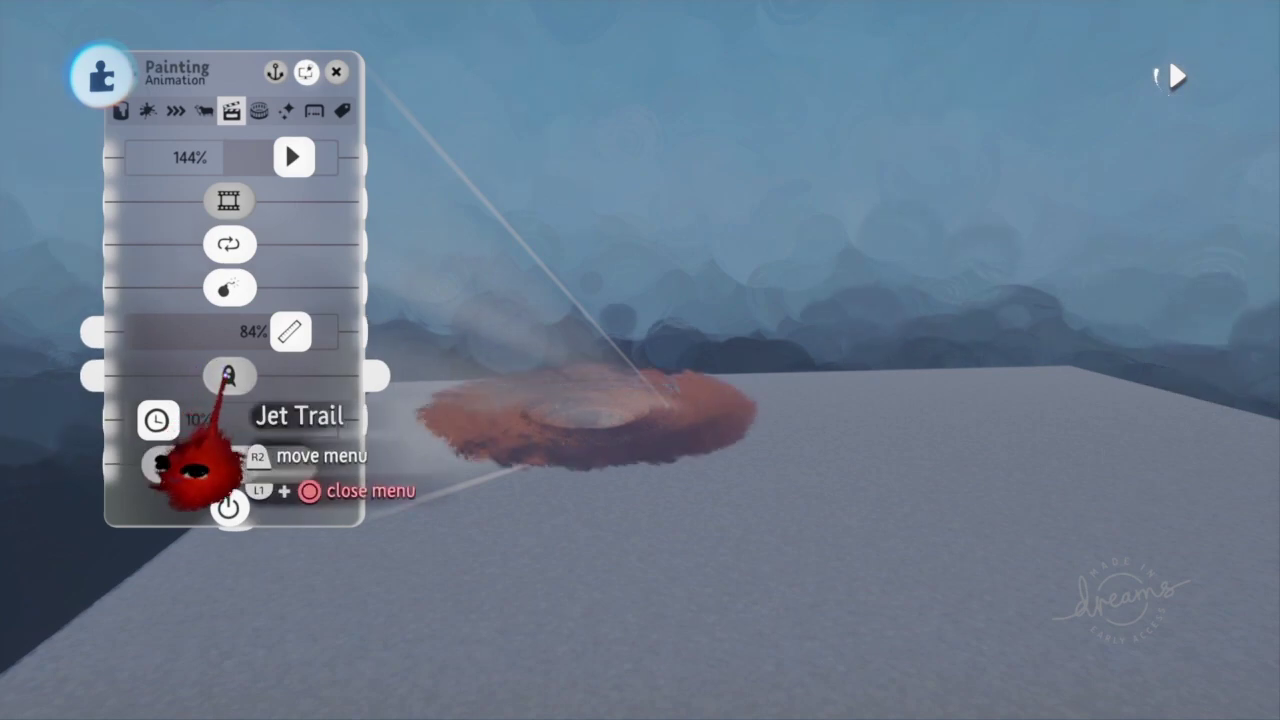
mouse_move(216, 470)
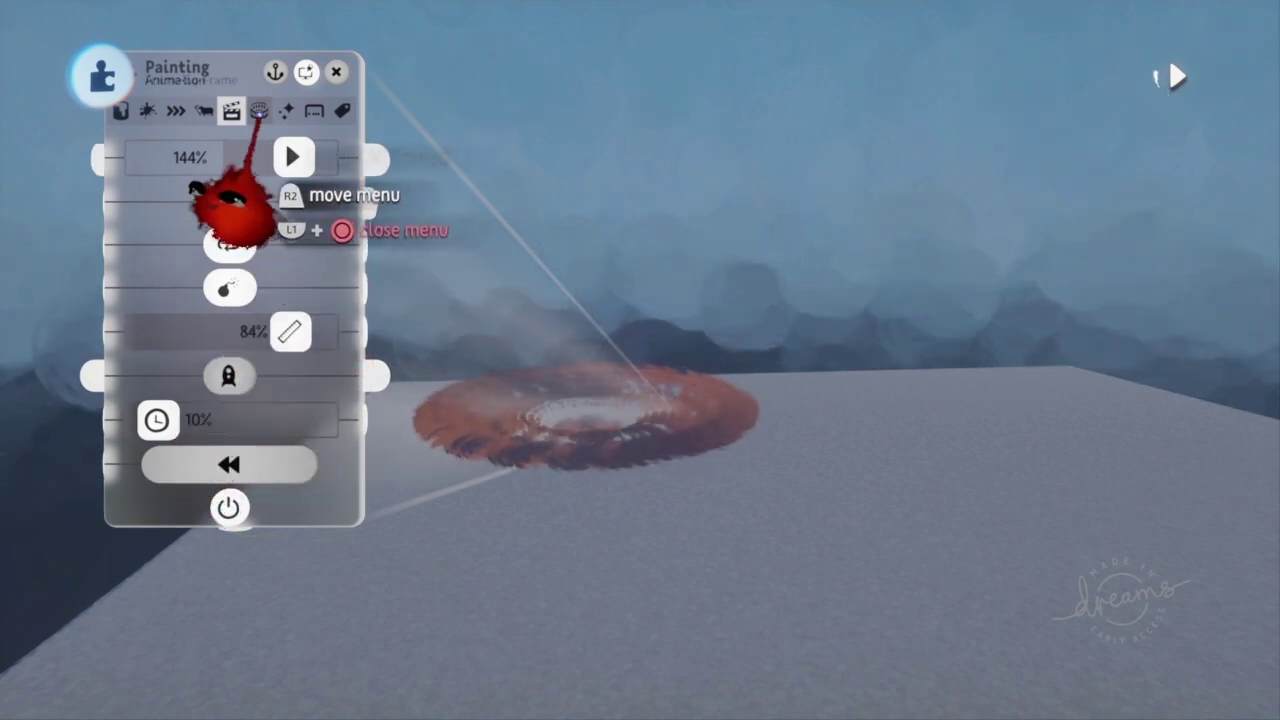
- Make the painting glow at 30% and set its overall finish to 57% in its coat properties
click(258, 112)
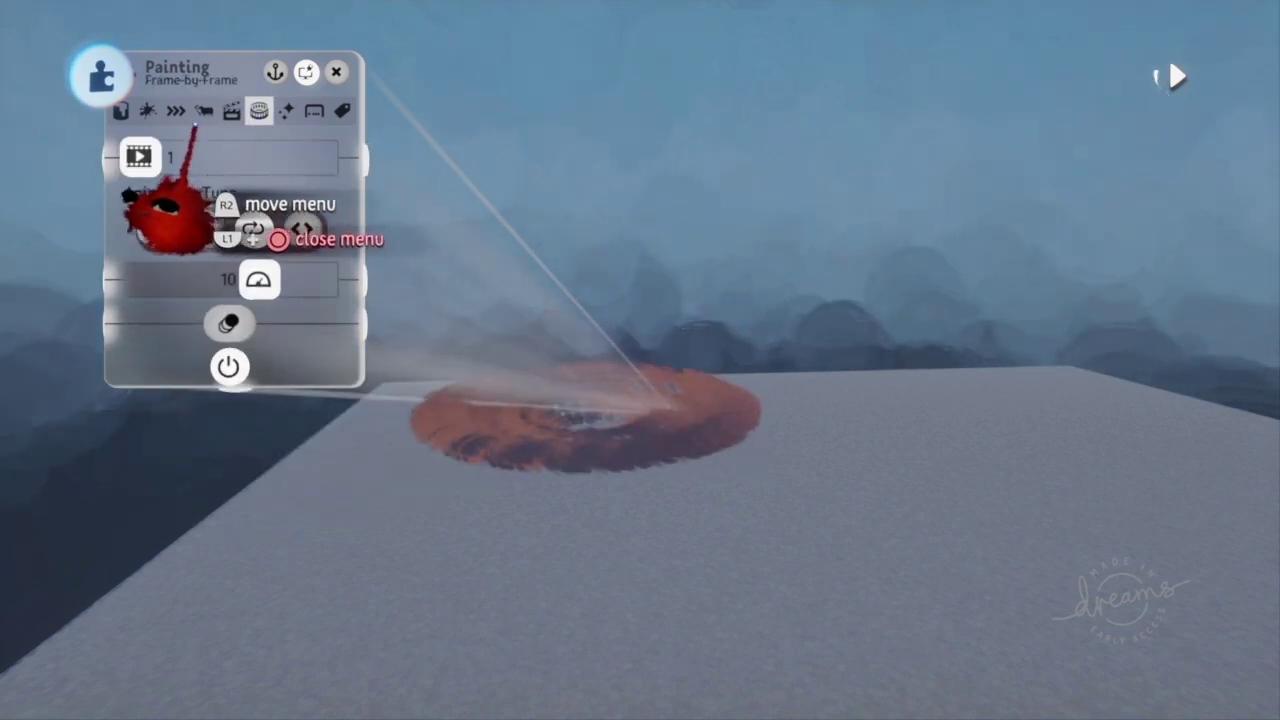
click(121, 110)
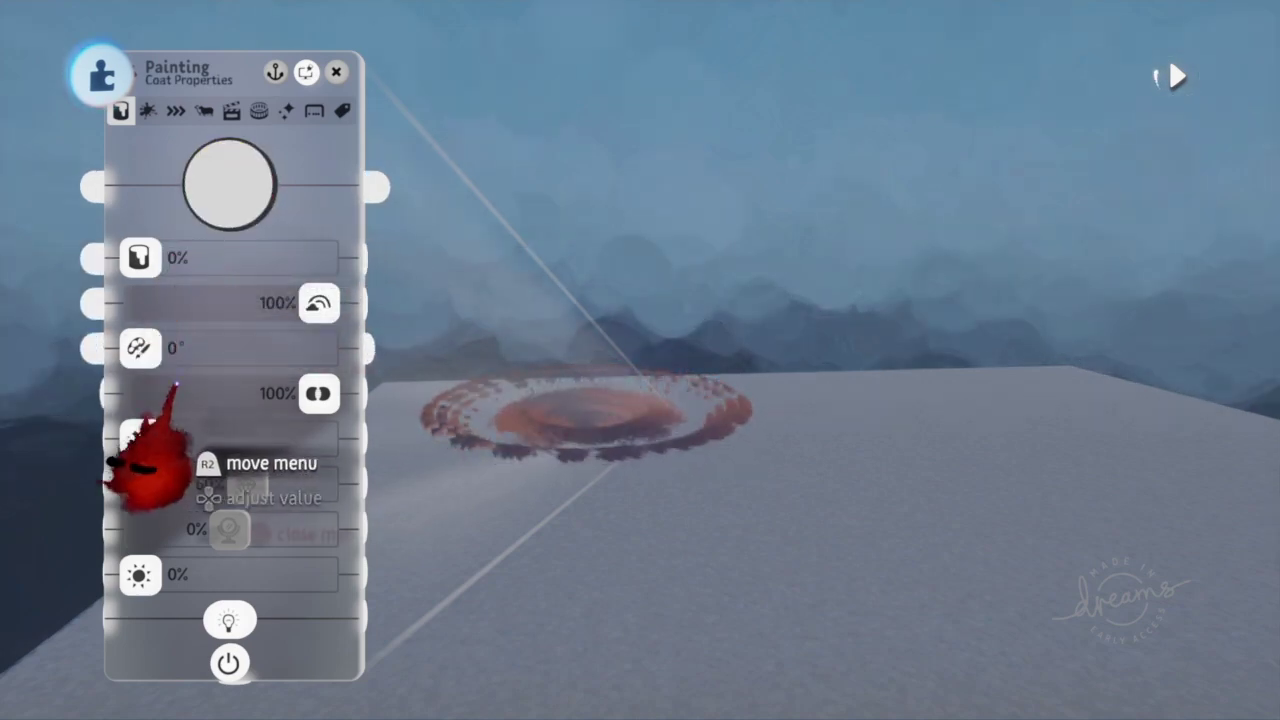
drag(139, 576, 193, 575)
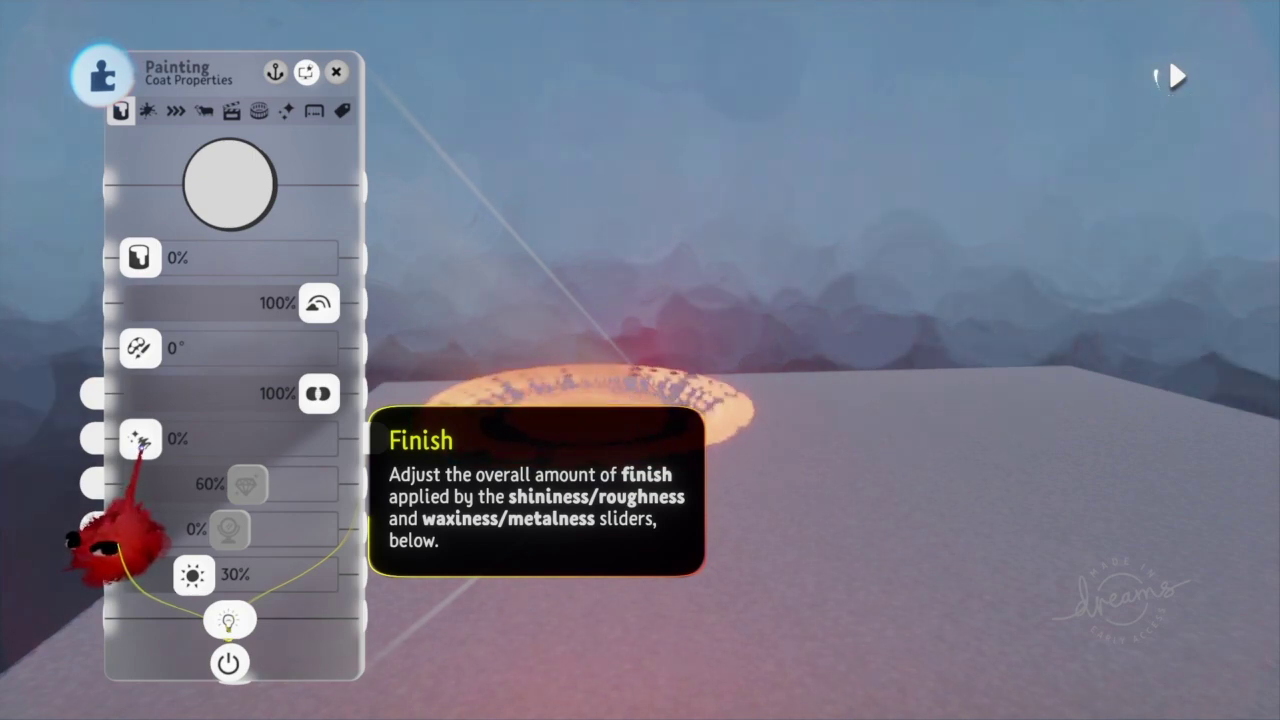
drag(140, 440, 233, 439)
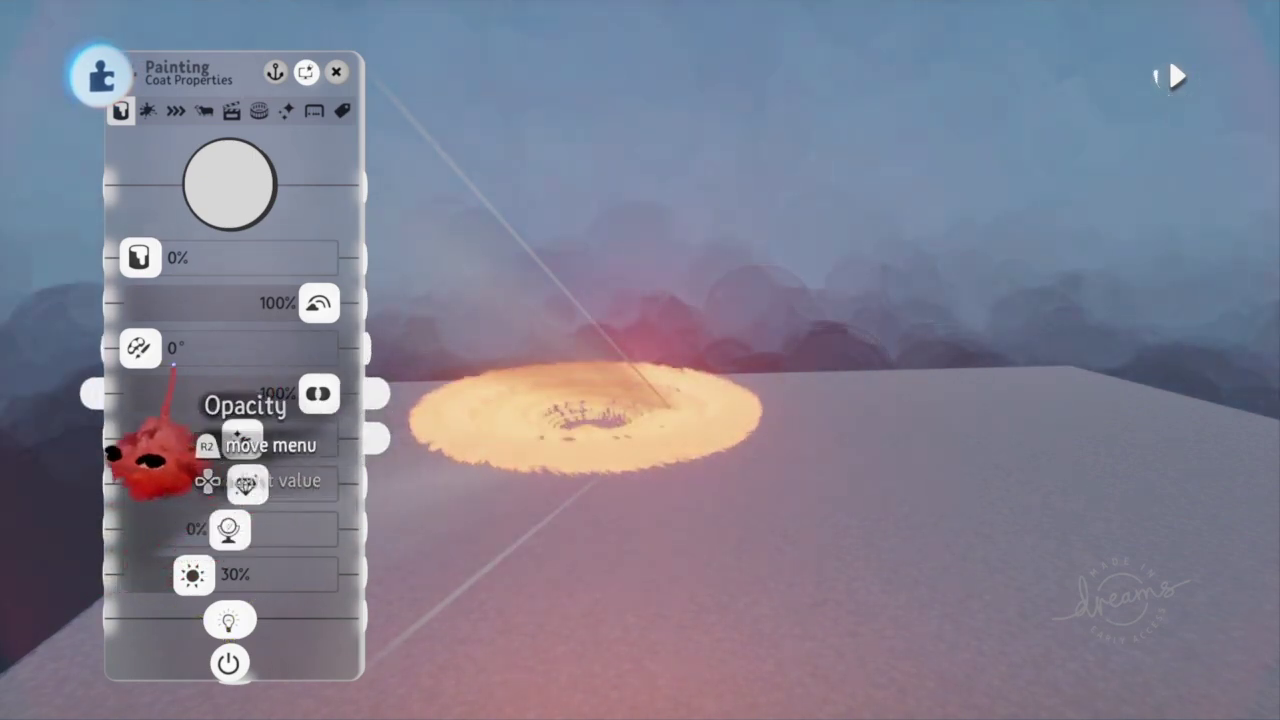
- Tint the painting bright blue with a tint amount of 200%, and close its properties
drag(140, 258, 262, 258)
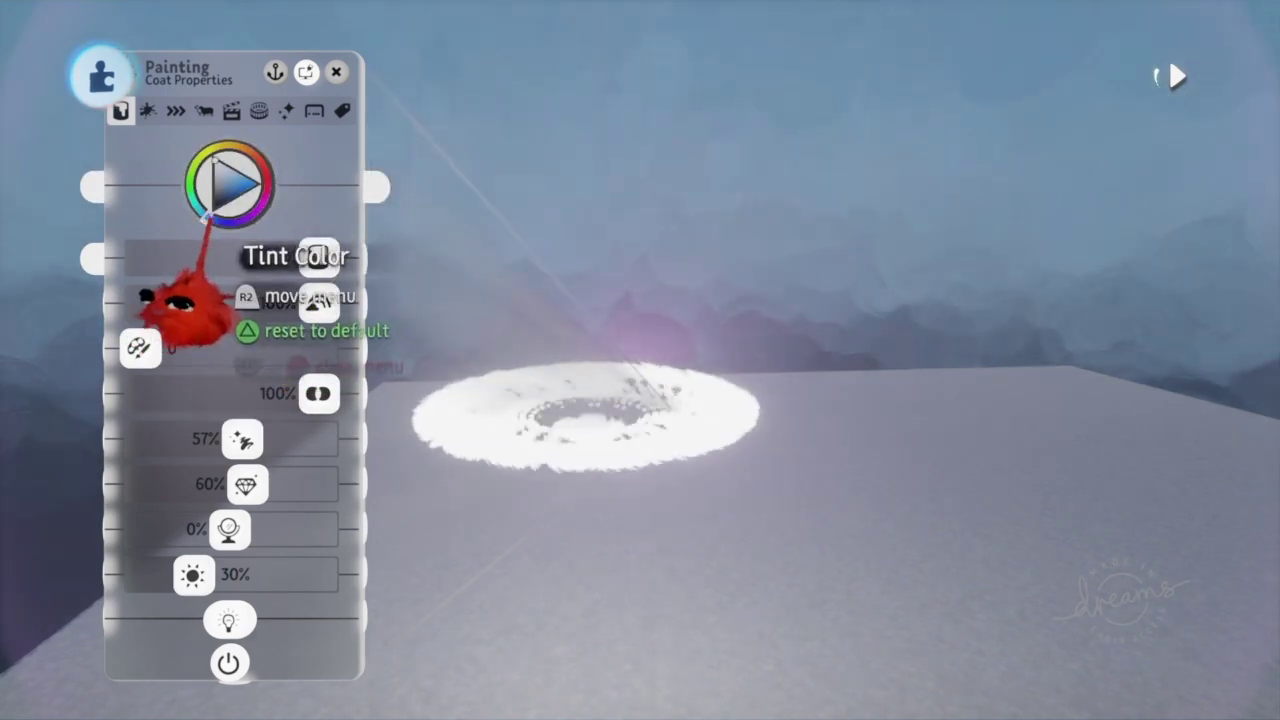
drag(230, 186, 248, 186)
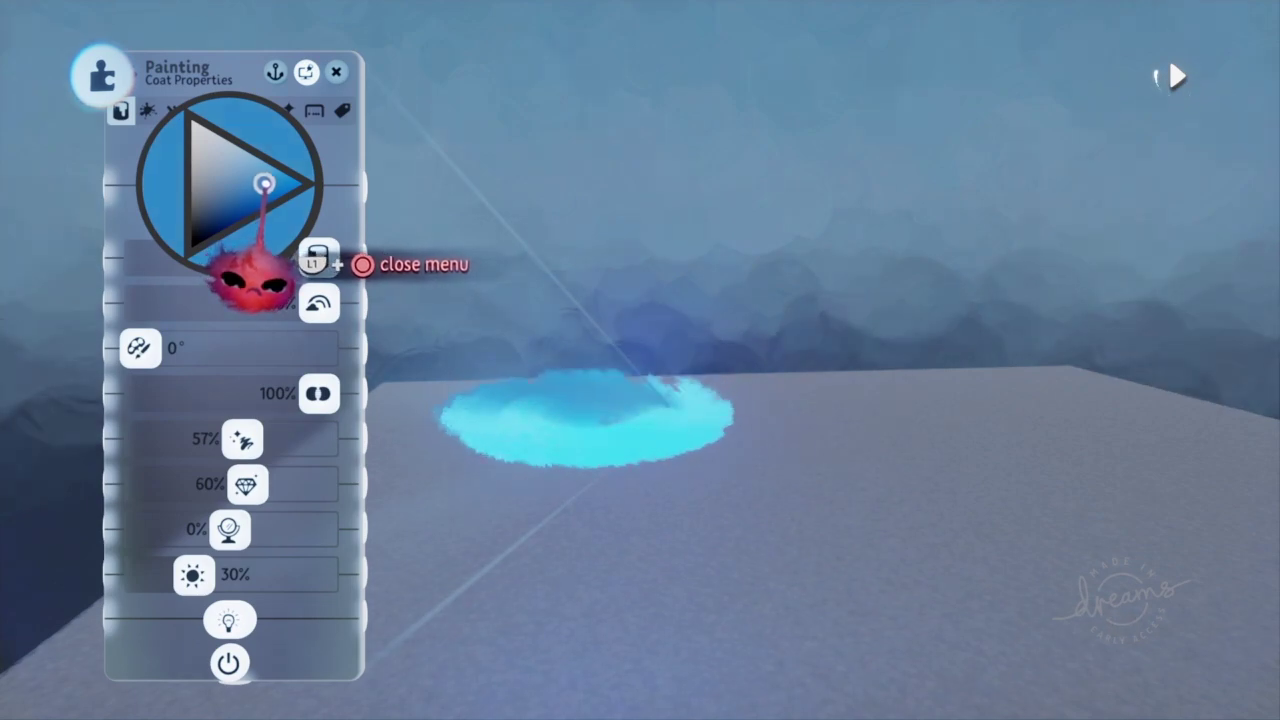
drag(266, 183, 264, 185)
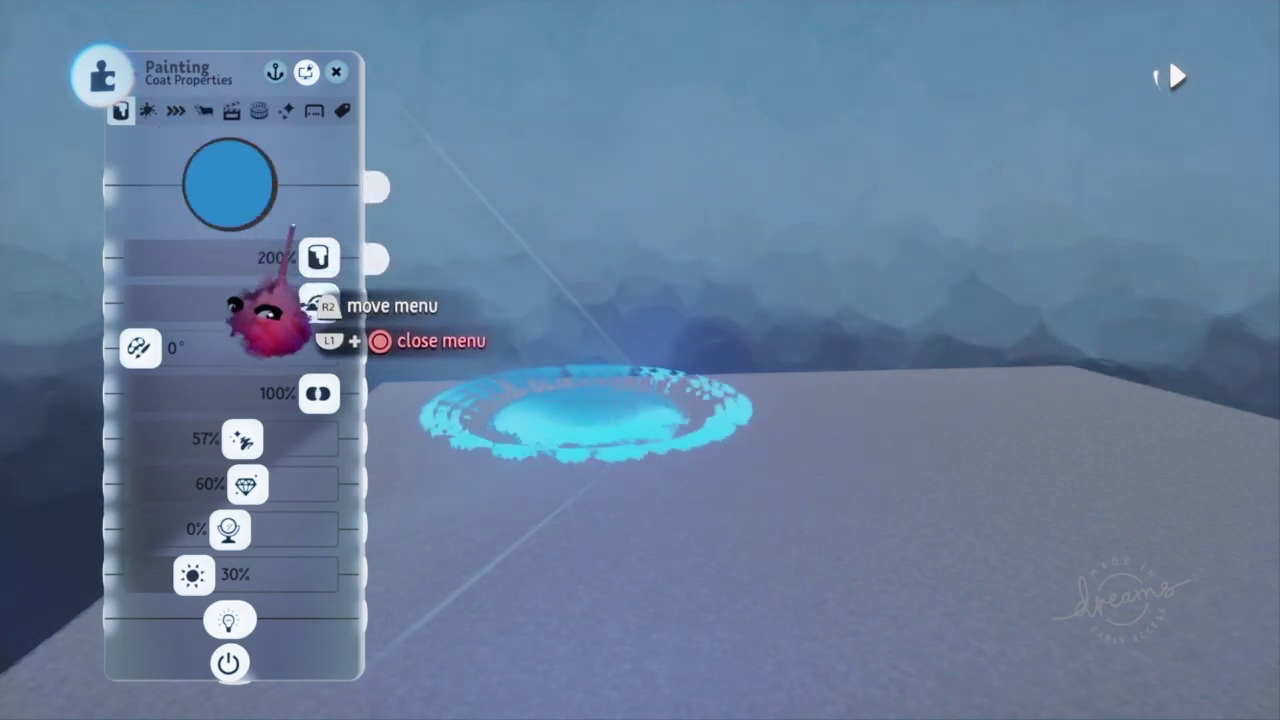
key(Escape)
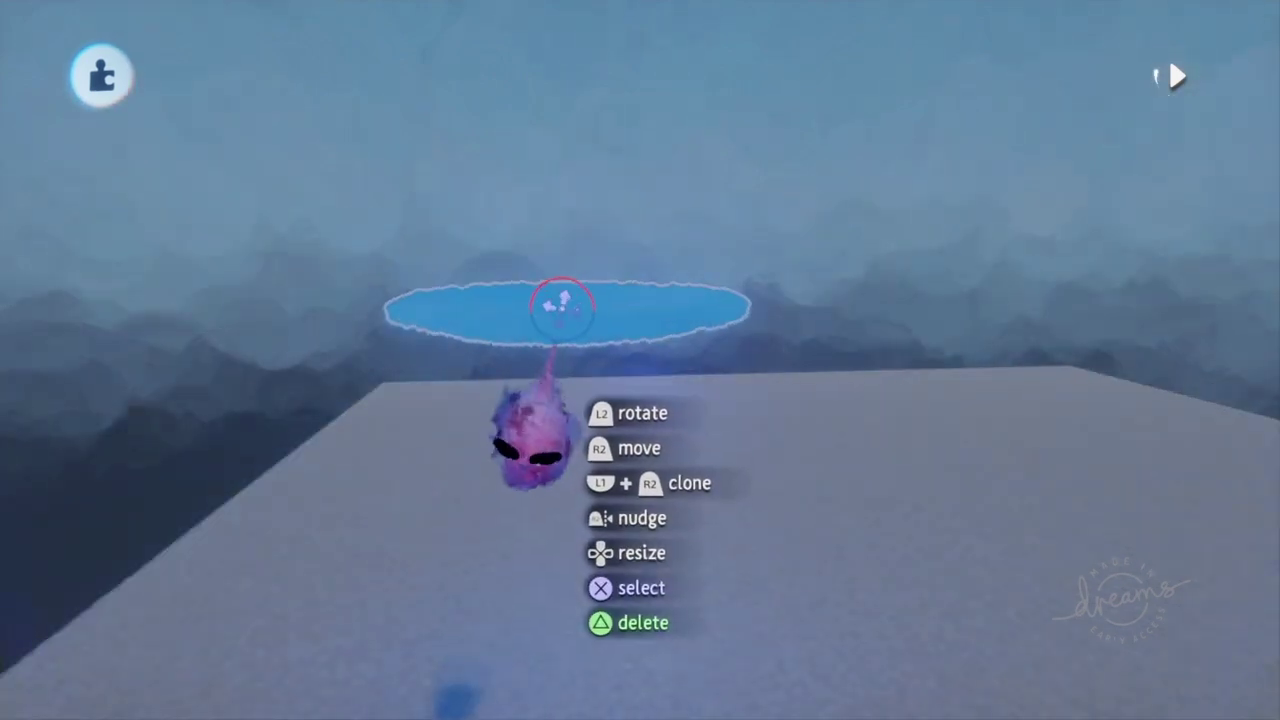
- Clone the glowing blue disc above the floor into a curved, wing-shaped series of progressively rotated and resized copies
drag(560, 303, 646, 296)
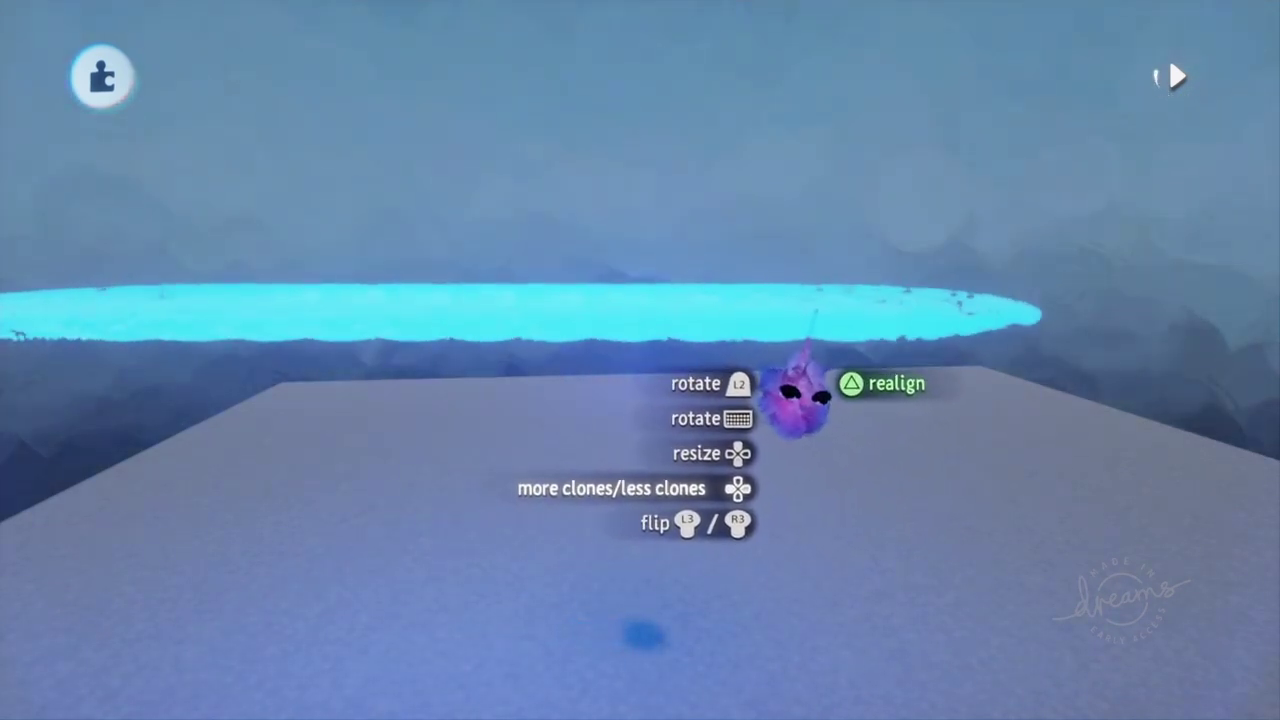
mouse_move(795, 395)
mouse_down()
mouse_move(815, 393)
mouse_move(798, 412)
mouse_up()
middle_drag(805, 292, 866, 311)
key(ctrl+z)
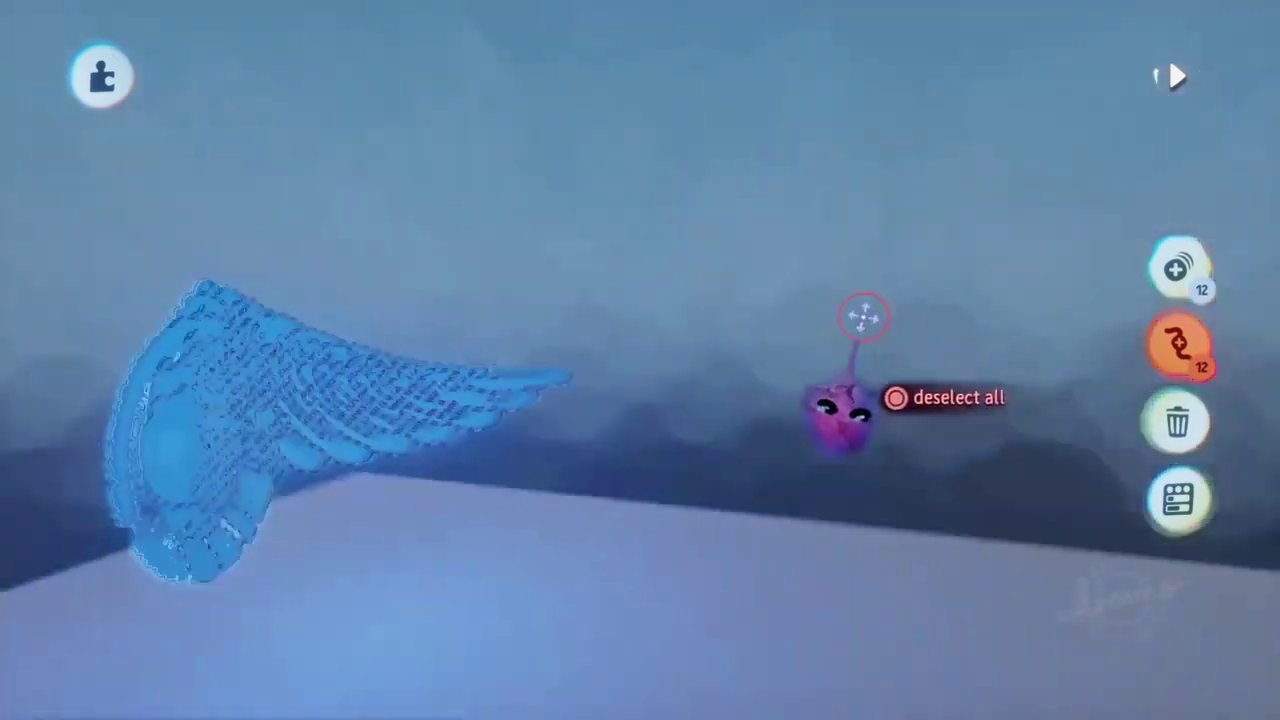
- Select all the discs of the wing-shaped series together and reposition them as a group above the floor
key(Escape)
middle_drag(815, 440, 825, 447)
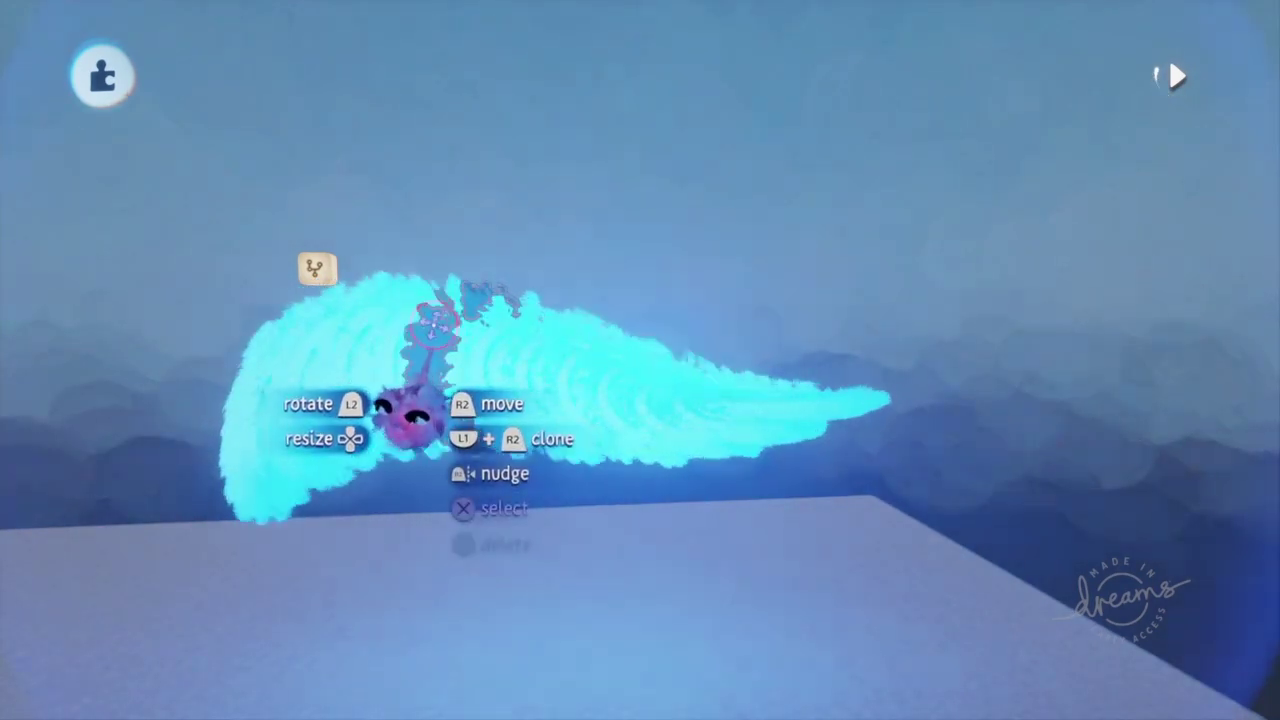
mouse_move(263, 425)
mouse_down()
mouse_move(370, 385)
mouse_move(655, 408)
mouse_up()
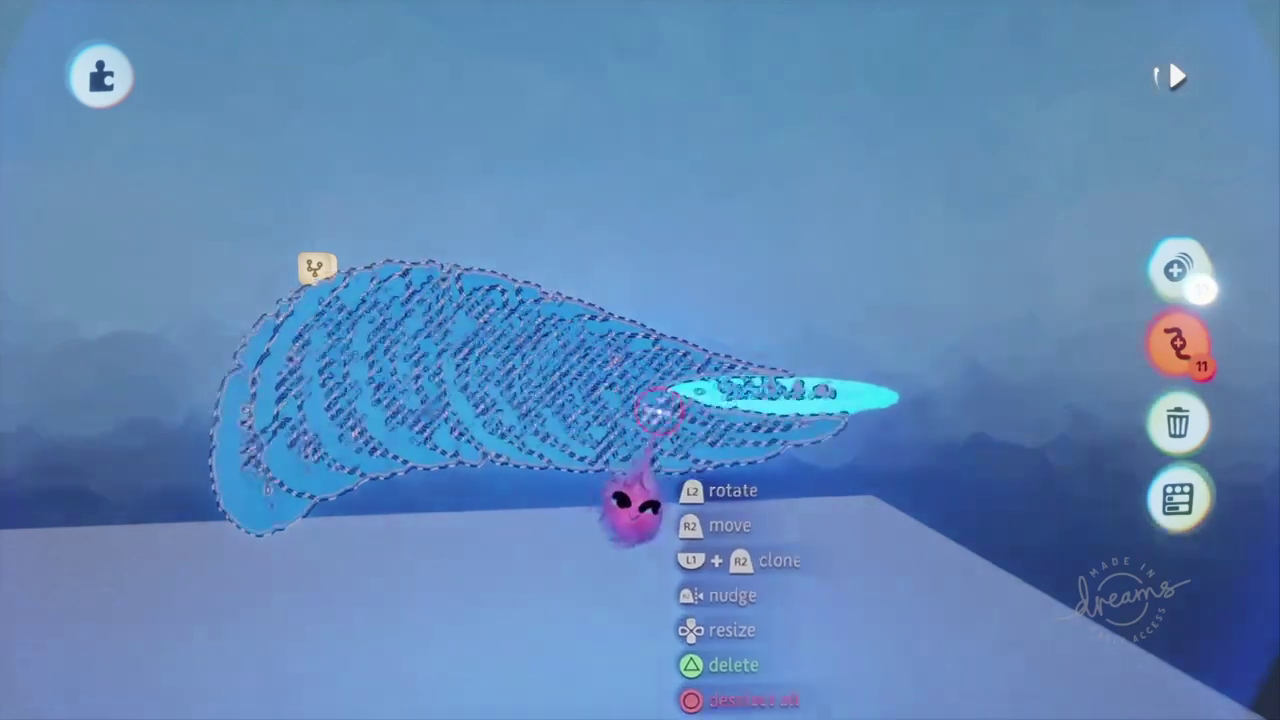
mouse_move(769, 389)
middle_down()
mouse_move(791, 371)
mouse_move(771, 349)
mouse_move(785, 350)
mouse_move(768, 371)
middle_up()
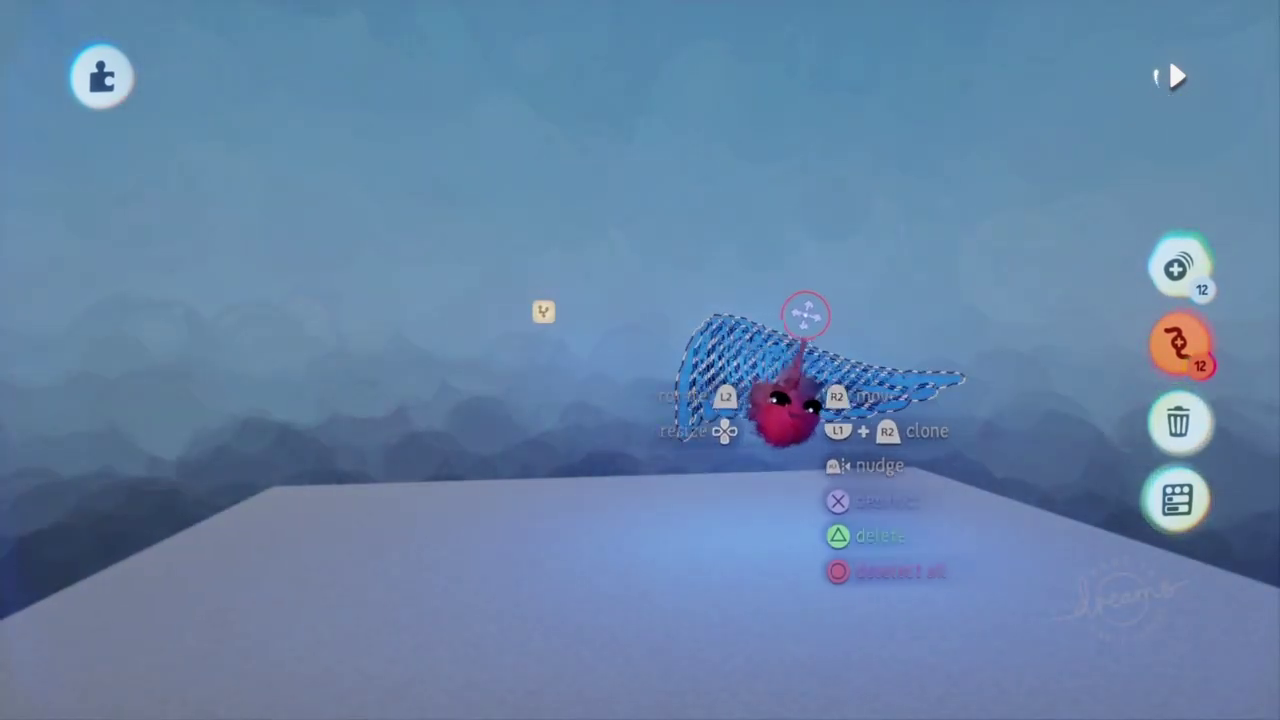